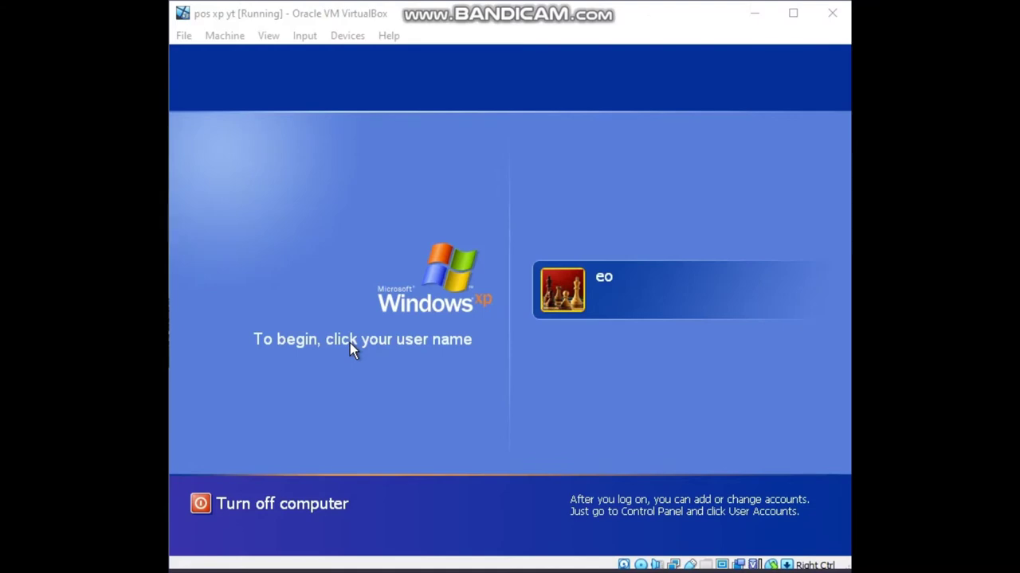
Log on to the Windows XP user account and close the antivirus risk balloon.
click(547, 289)
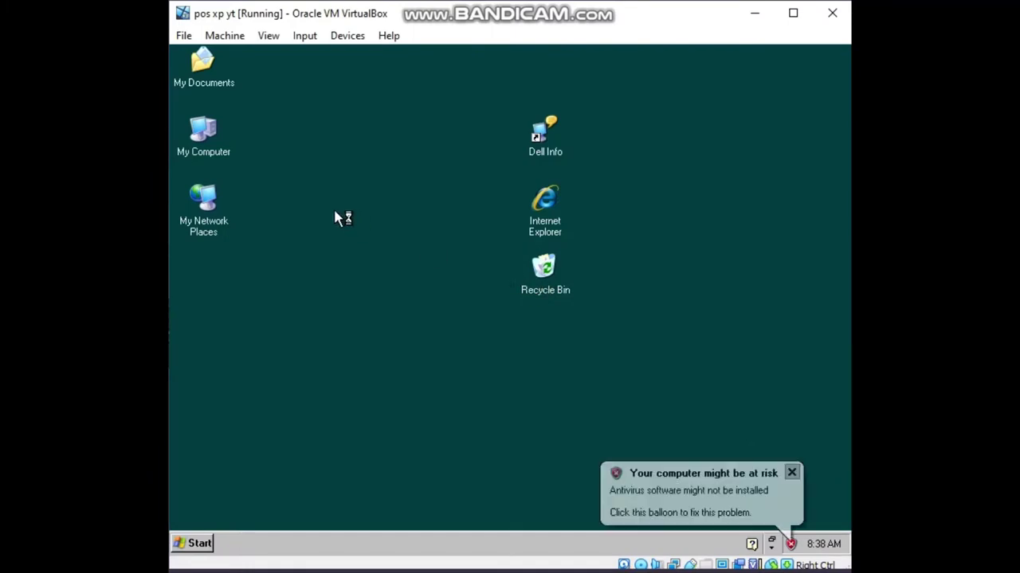
click(792, 473)
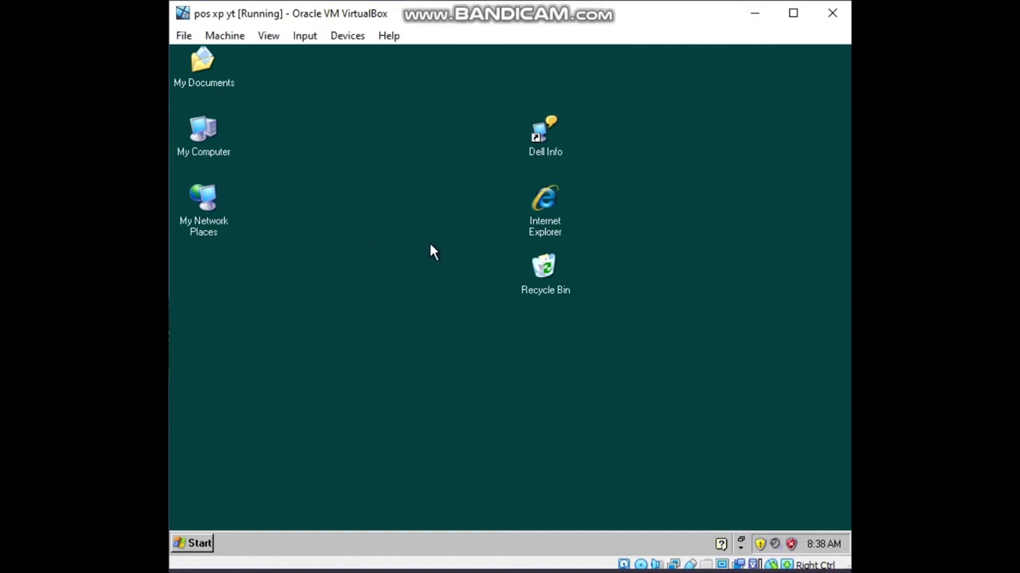
drag(266, 309, 350, 398)
drag(387, 282, 221, 451)
drag(305, 289, 323, 330)
drag(344, 235, 318, 302)
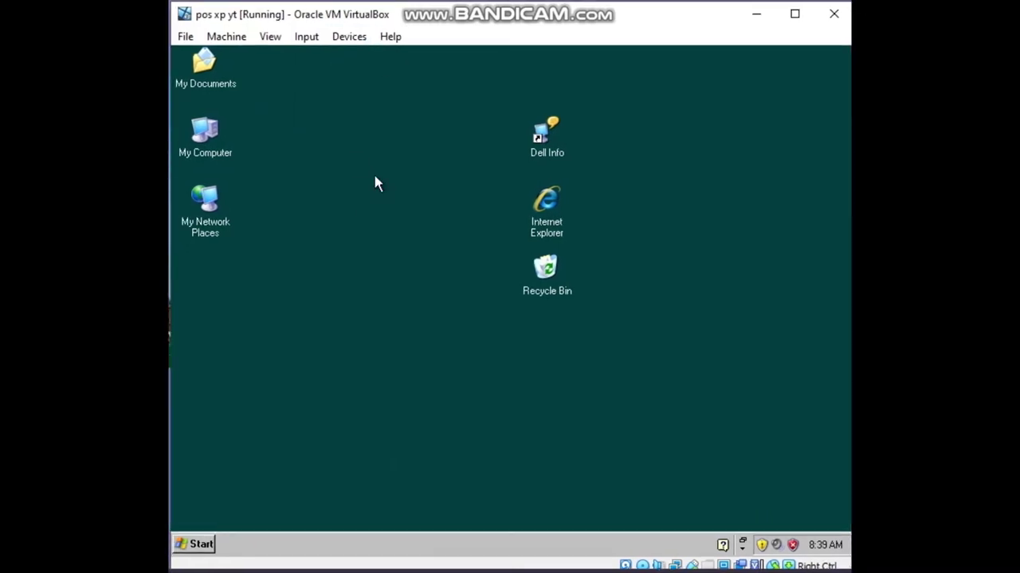
Insert POSready2009_CD.iso into the XP machine's virtual optical drive.
click(195, 545)
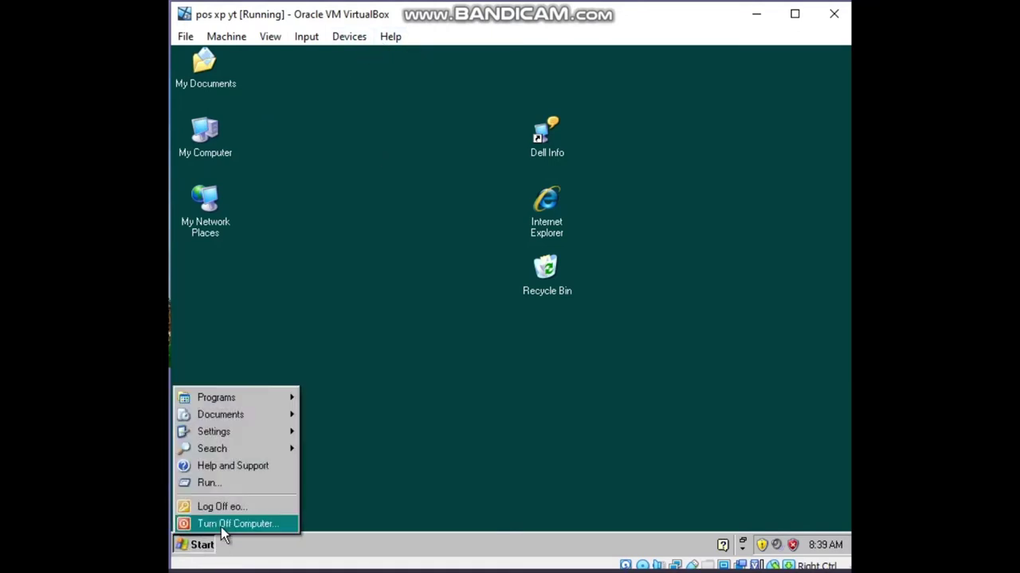
click(349, 62)
click(306, 36)
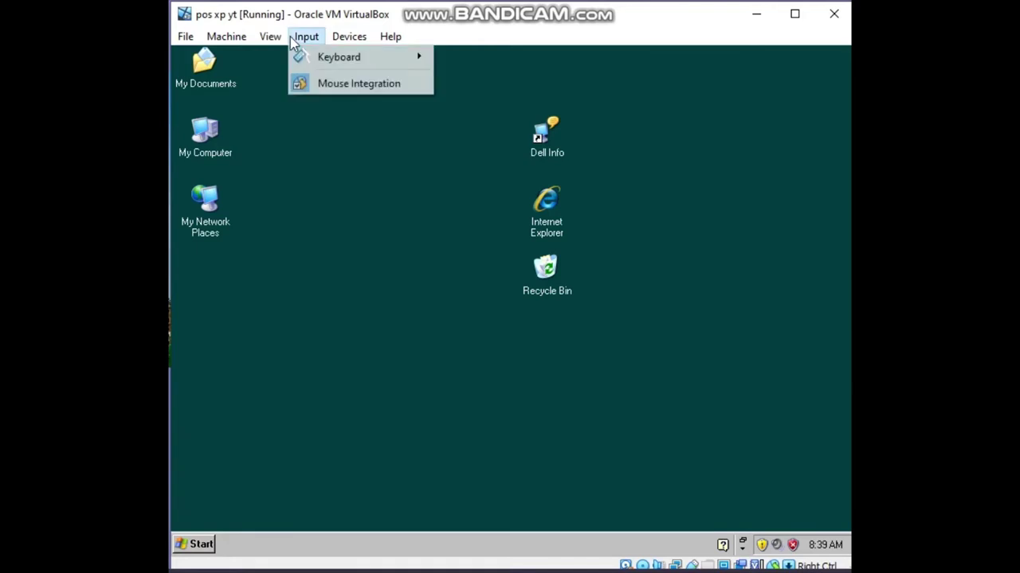
mouse_move(287, 41)
mouse_move(349, 37)
mouse_move(387, 57)
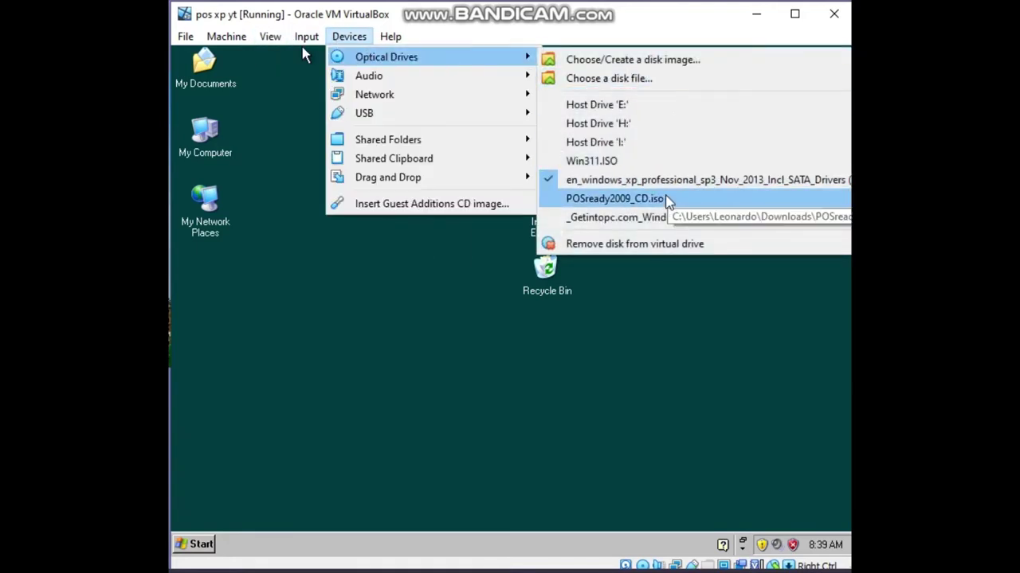
click(629, 199)
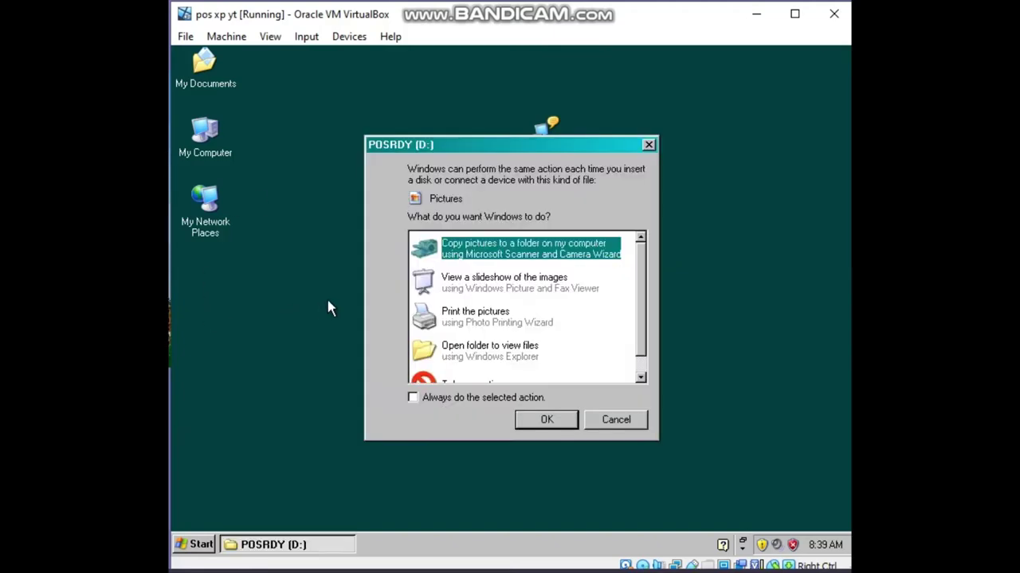
Open the disc's Setup folder and try running NTDetect.
double_click(519, 362)
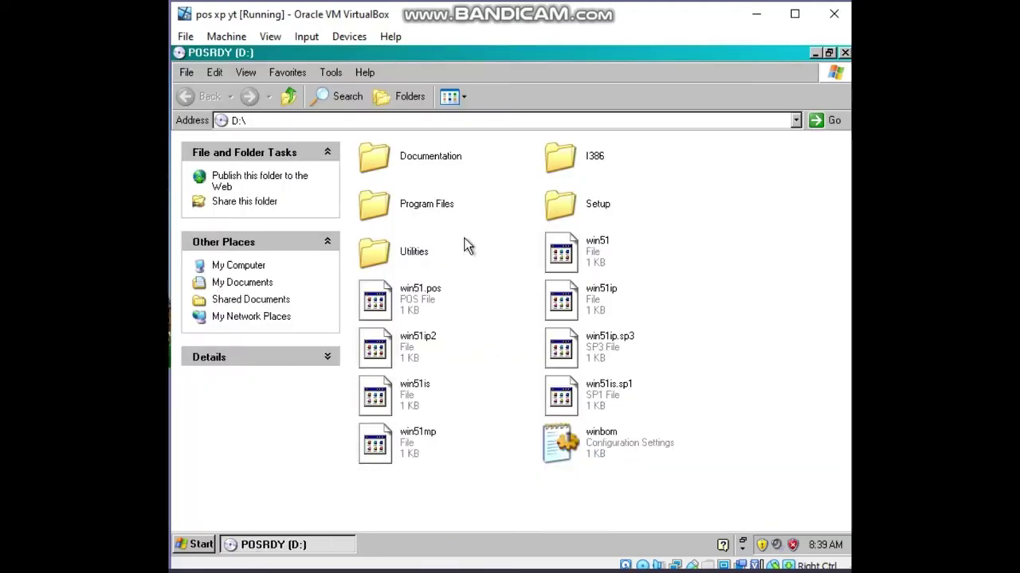
double_click(563, 205)
scroll(541, 213, down, 3)
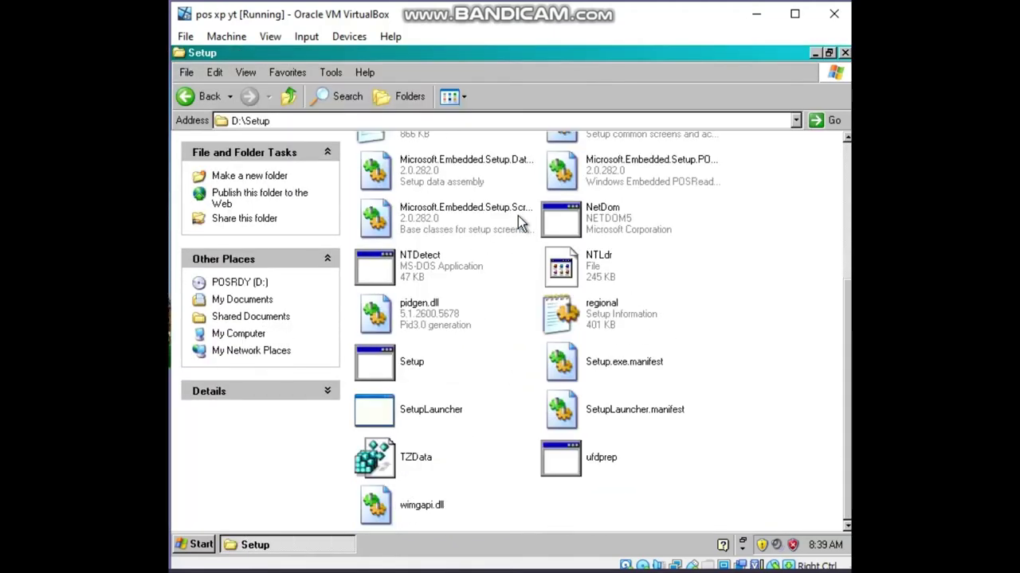
double_click(402, 275)
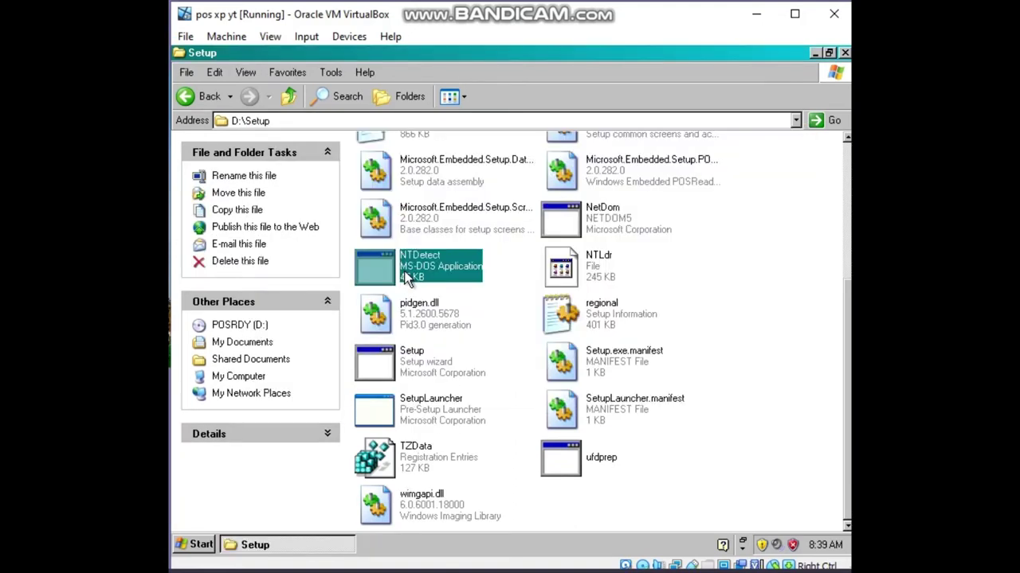
Try Setup and SetupLauncher, dismiss both errors and close the Setup folder.
click(408, 374)
double_click(408, 374)
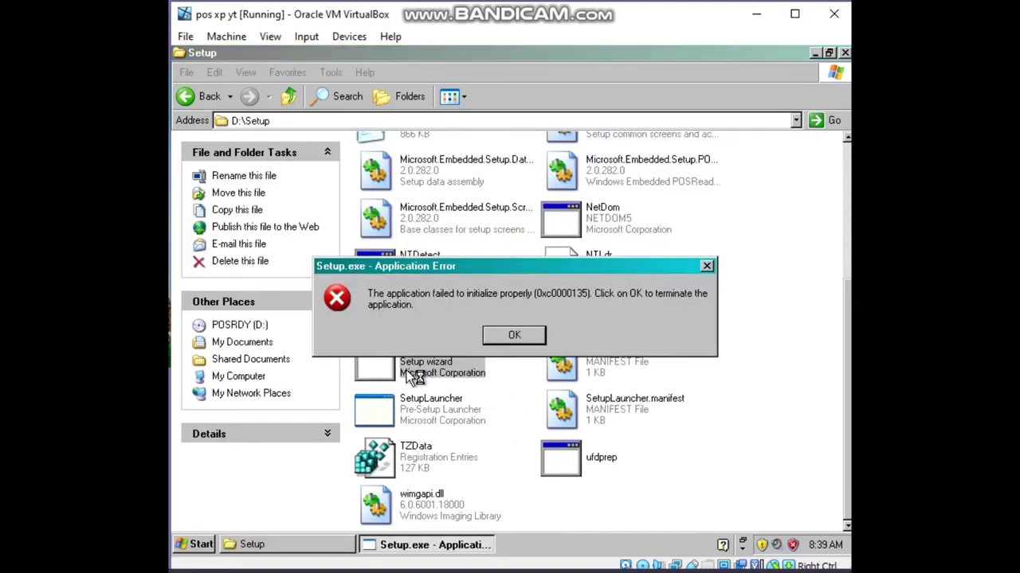
click(509, 337)
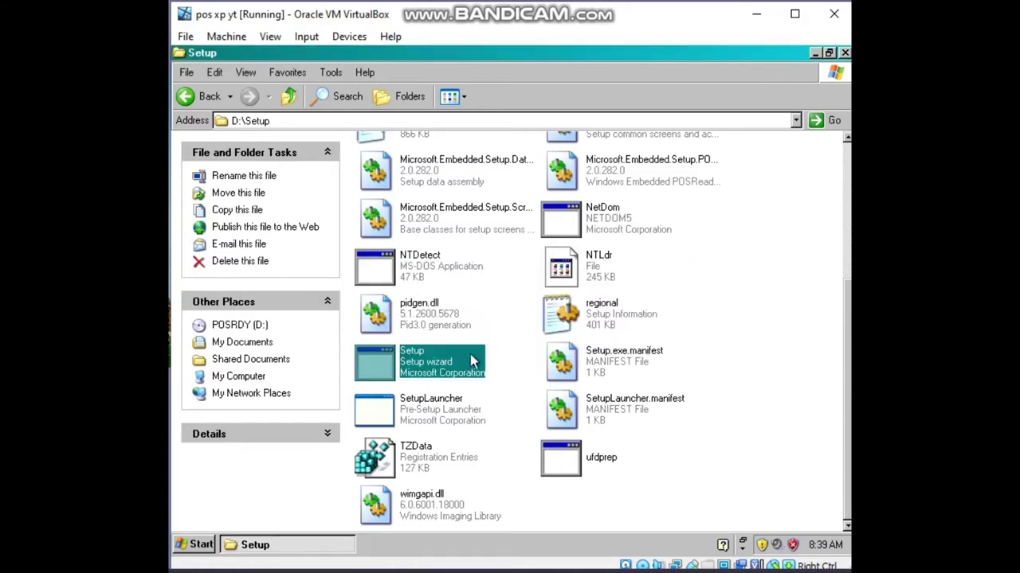
click(408, 401)
double_click(409, 404)
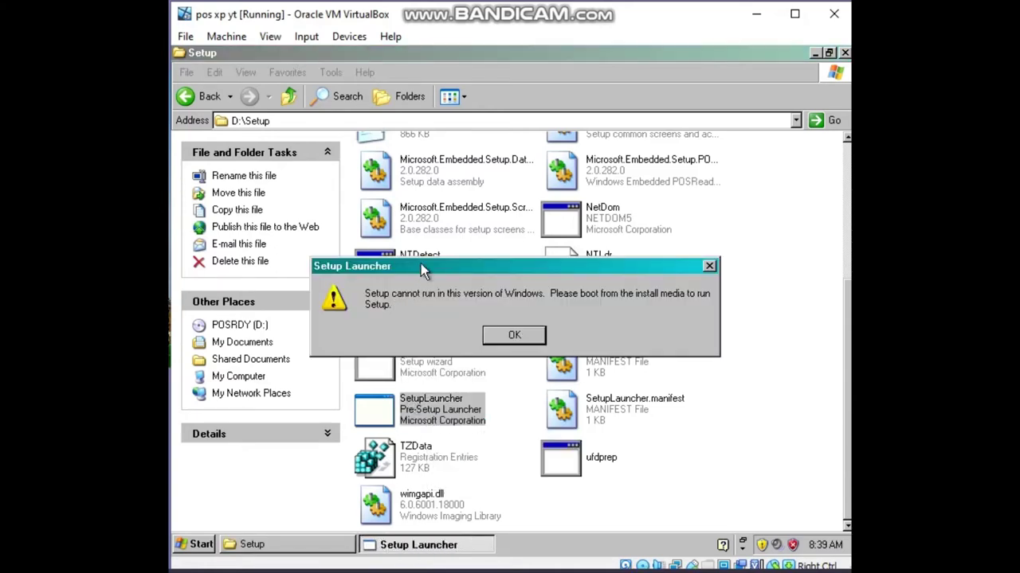
drag(420, 267, 386, 191)
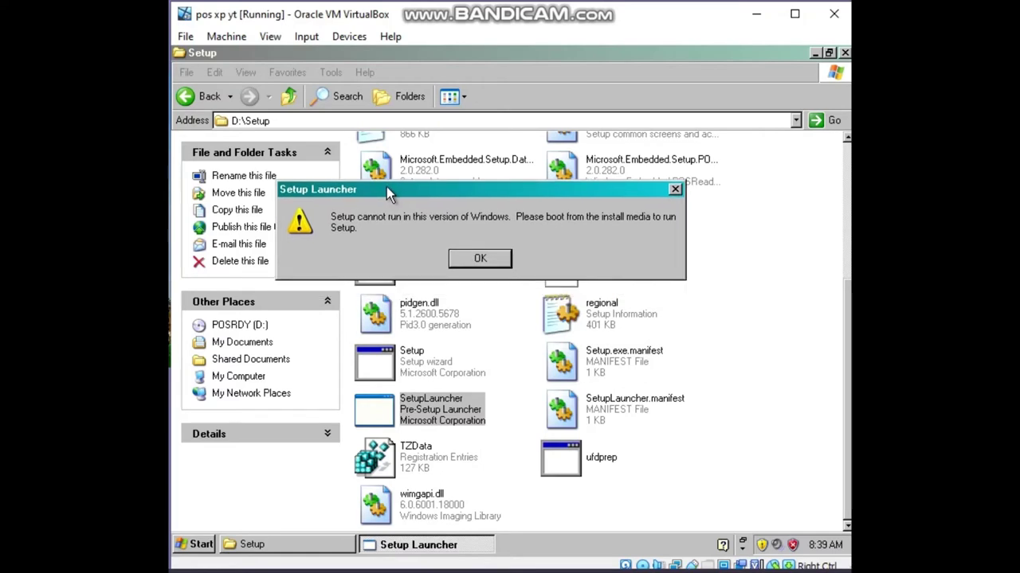
click(472, 262)
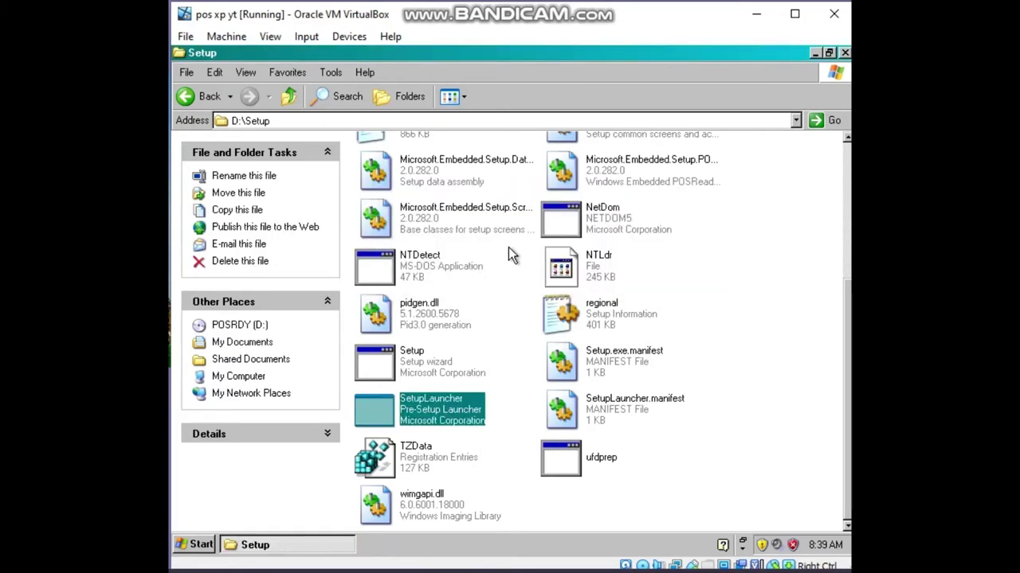
click(845, 53)
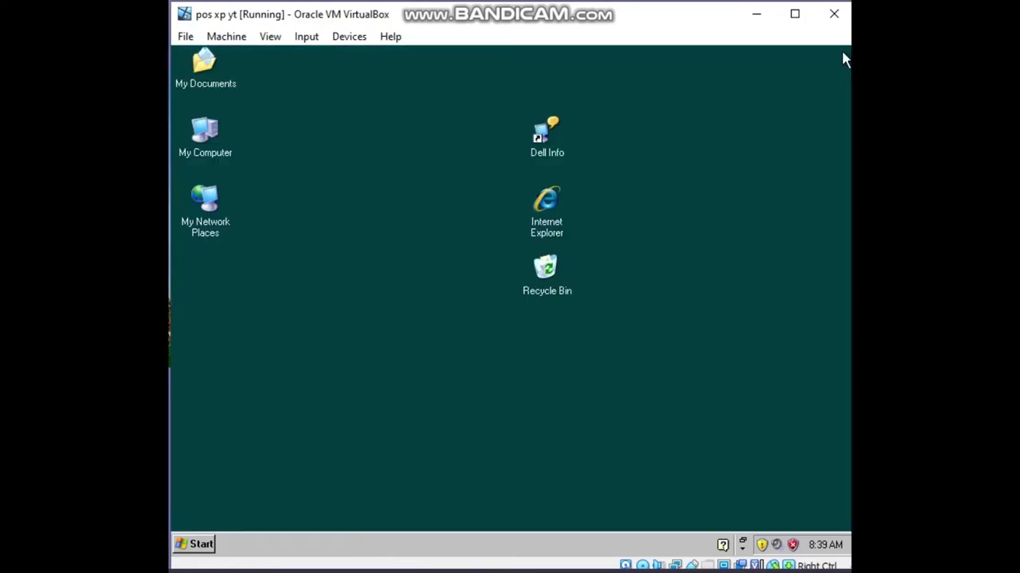
Restart Windows XP and press Enter to boot from the POSReady CD.
click(200, 545)
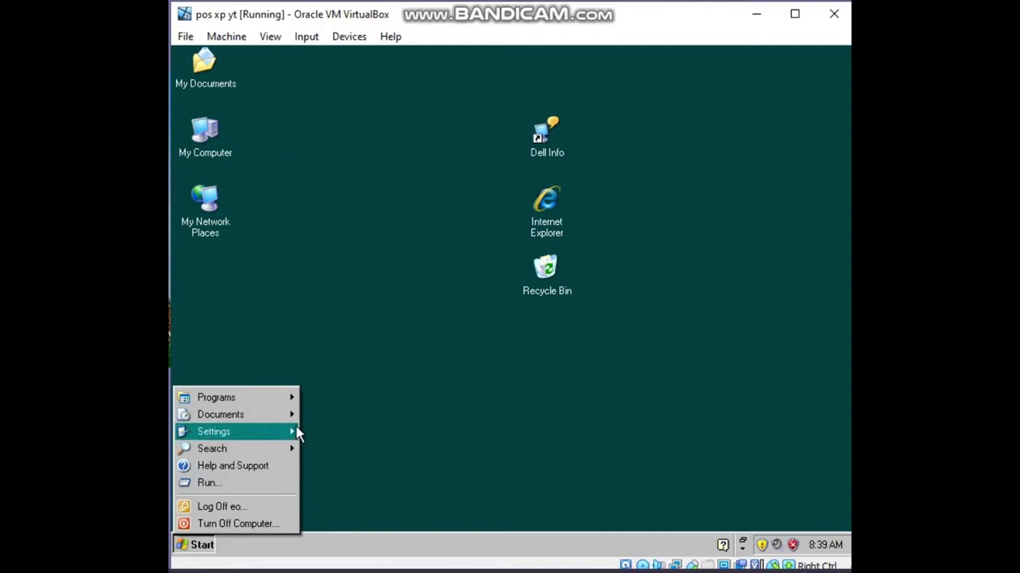
click(251, 524)
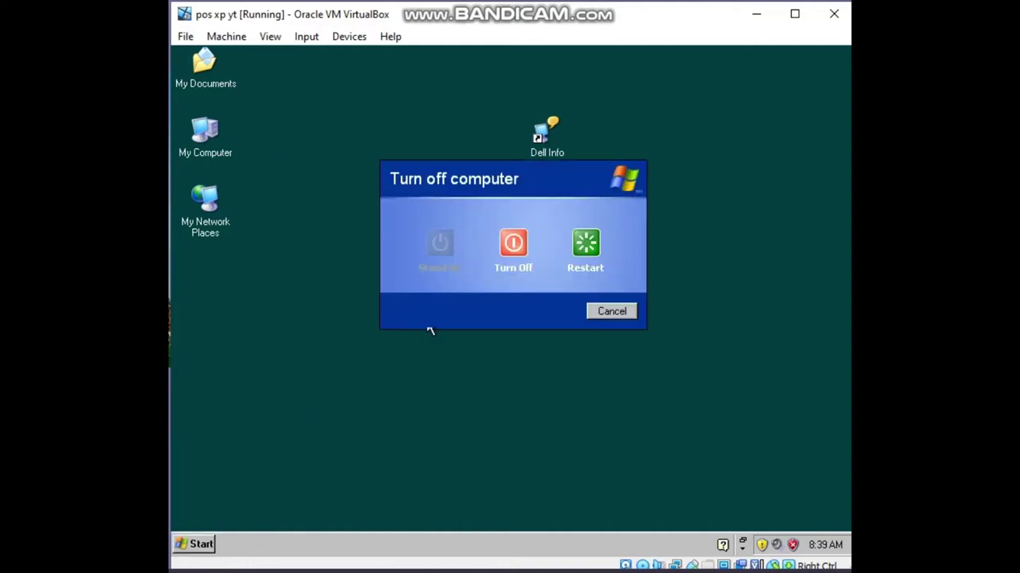
click(586, 245)
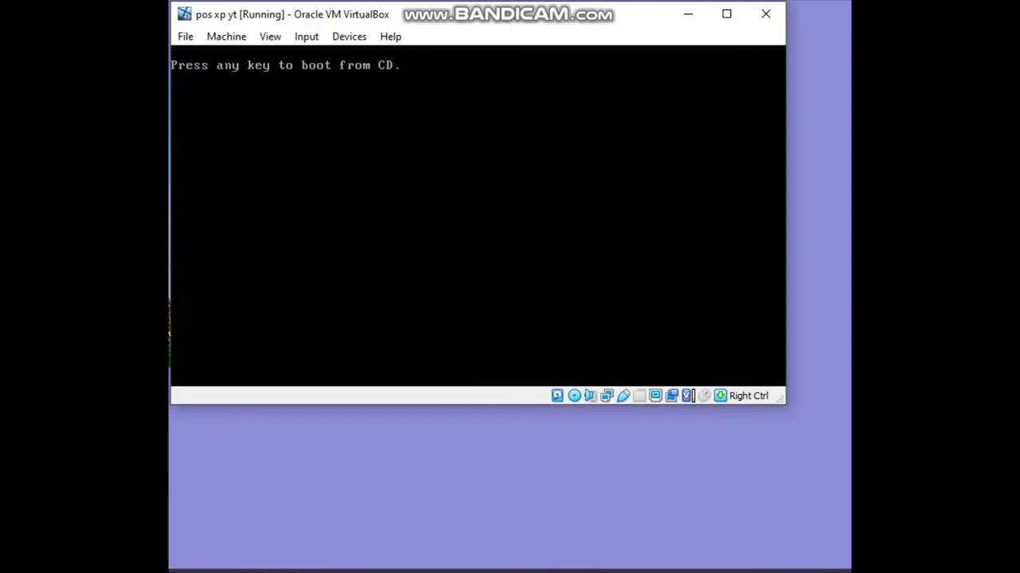
key(Return)
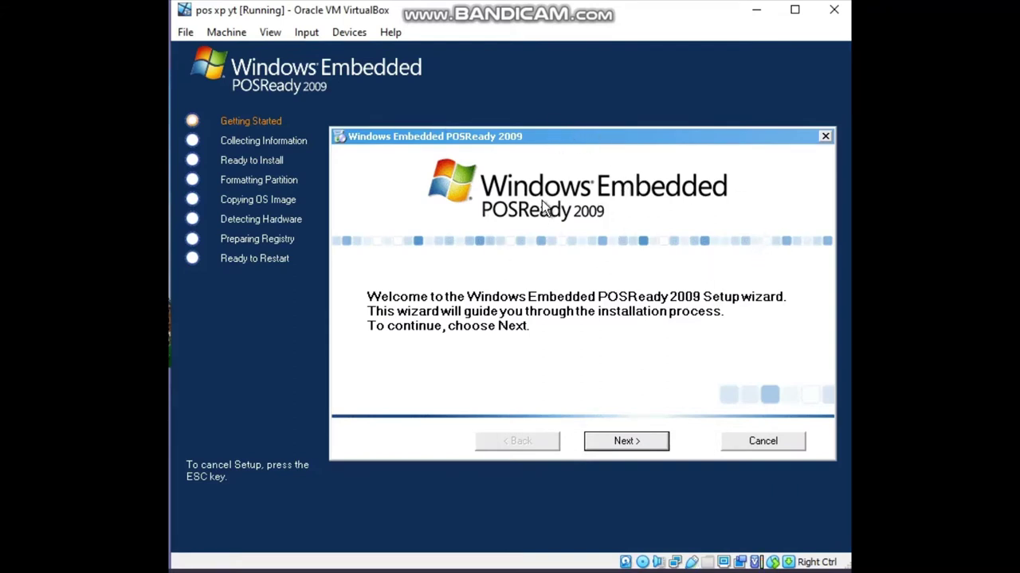
Pass the Welcome page and keep 'No Additional Storage Drivers are Required'.
key(Return)
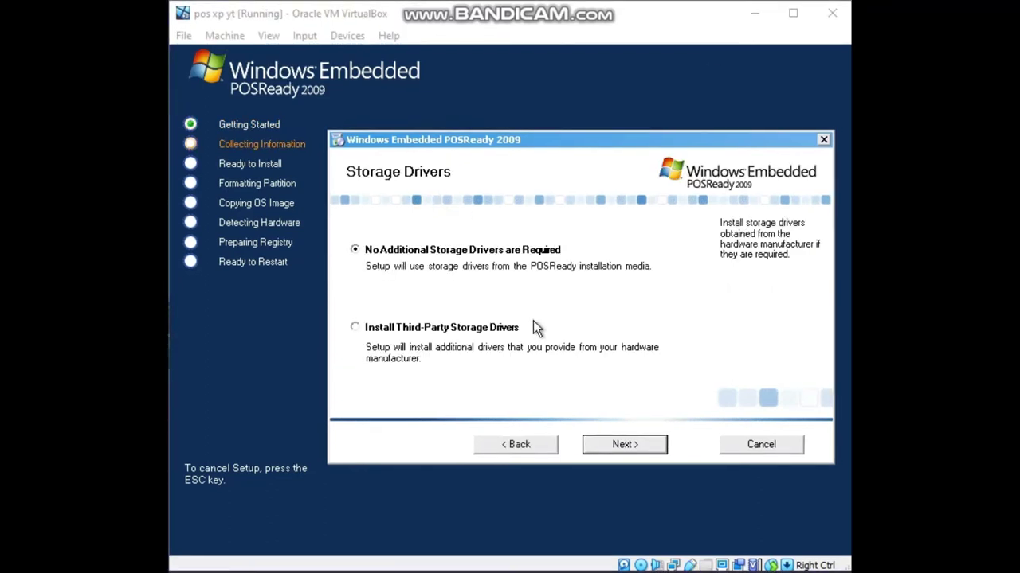
click(599, 449)
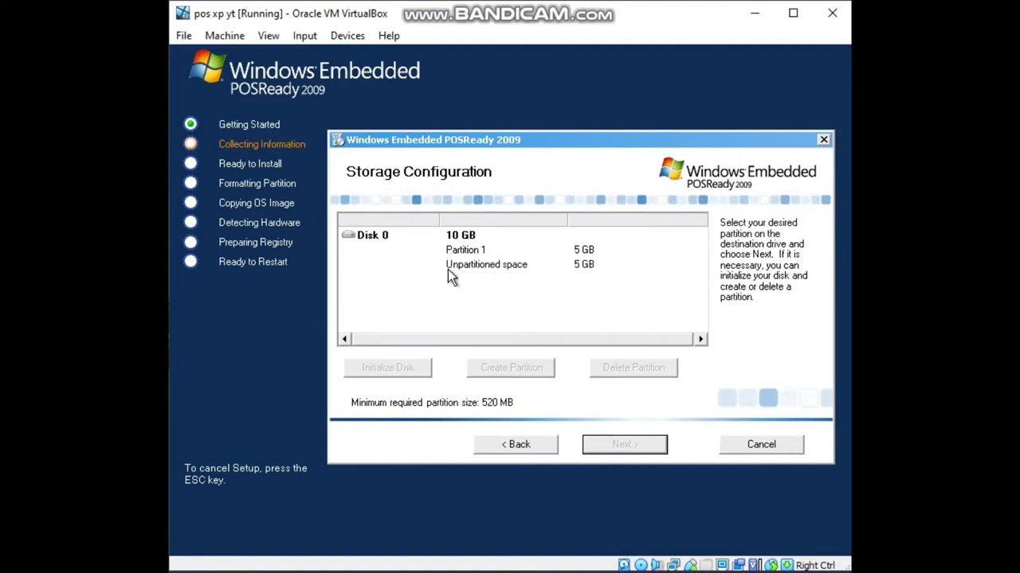
Create a 5240 MB Partition 2 from the unpartitioned space and select it for installation.
click(489, 269)
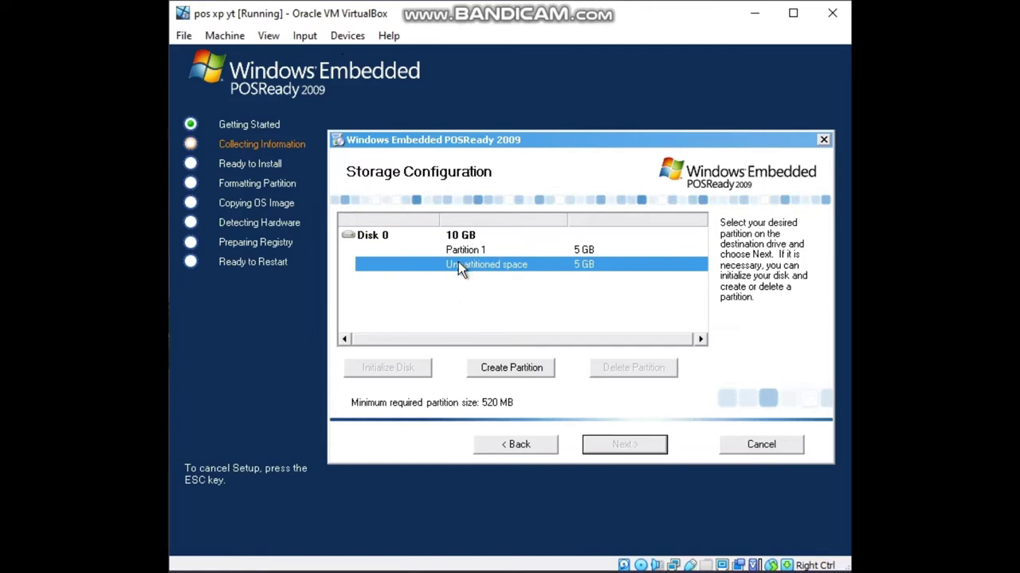
click(495, 371)
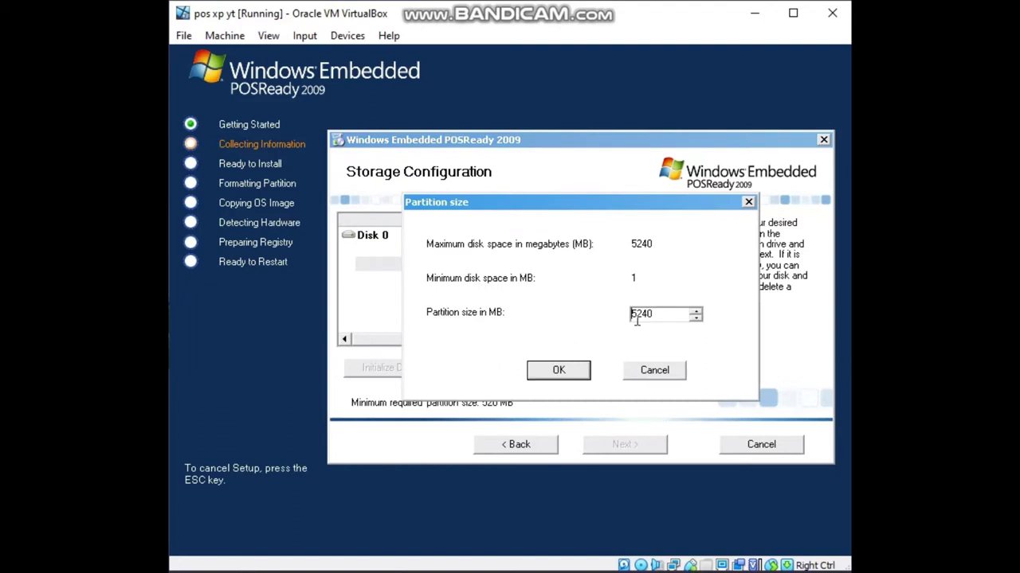
click(546, 372)
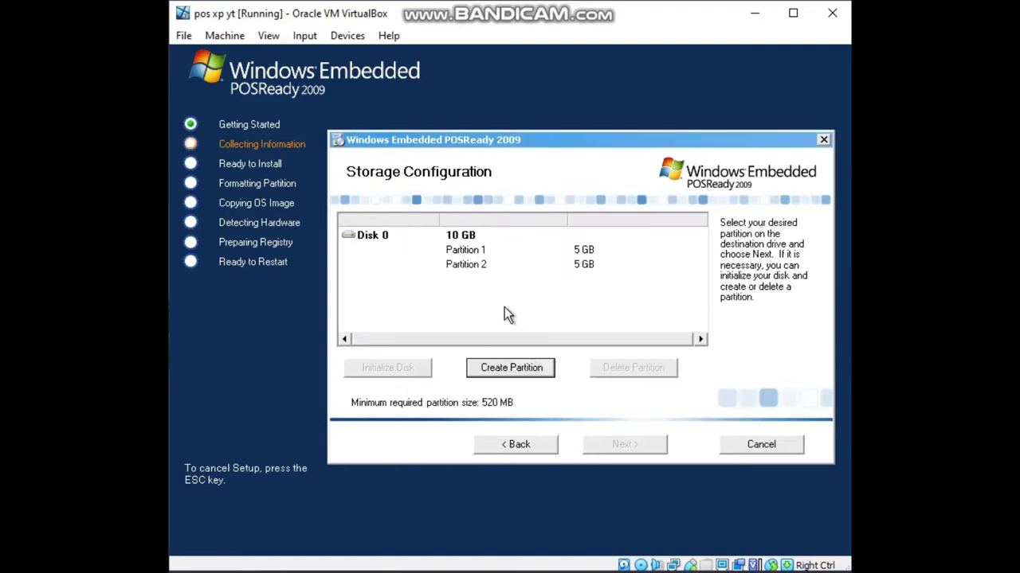
click(484, 267)
click(603, 440)
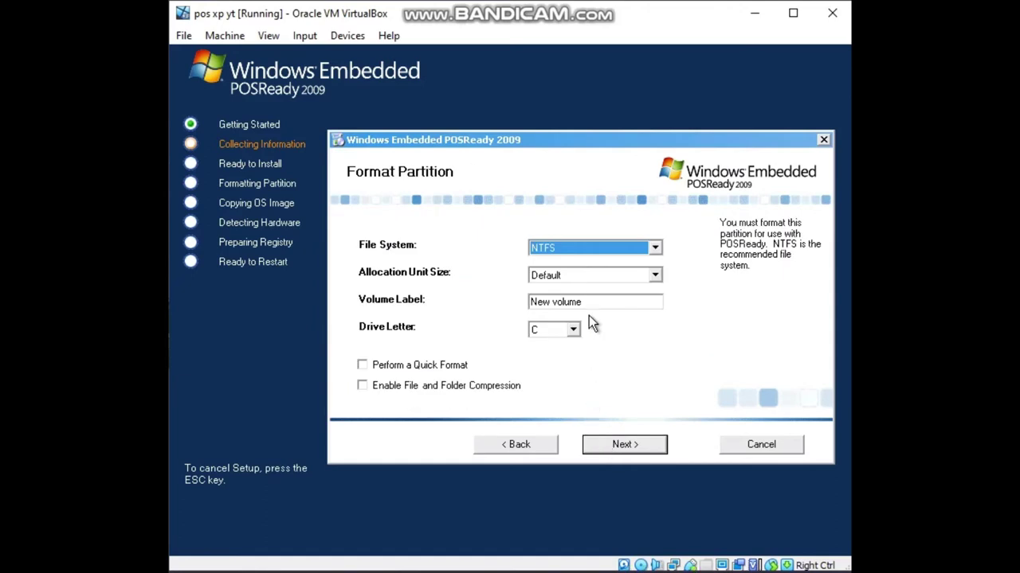
Quick-format NTFS on drive E labelled POSReady 2009, then accept default language and regional settings.
click(657, 275)
click(657, 275)
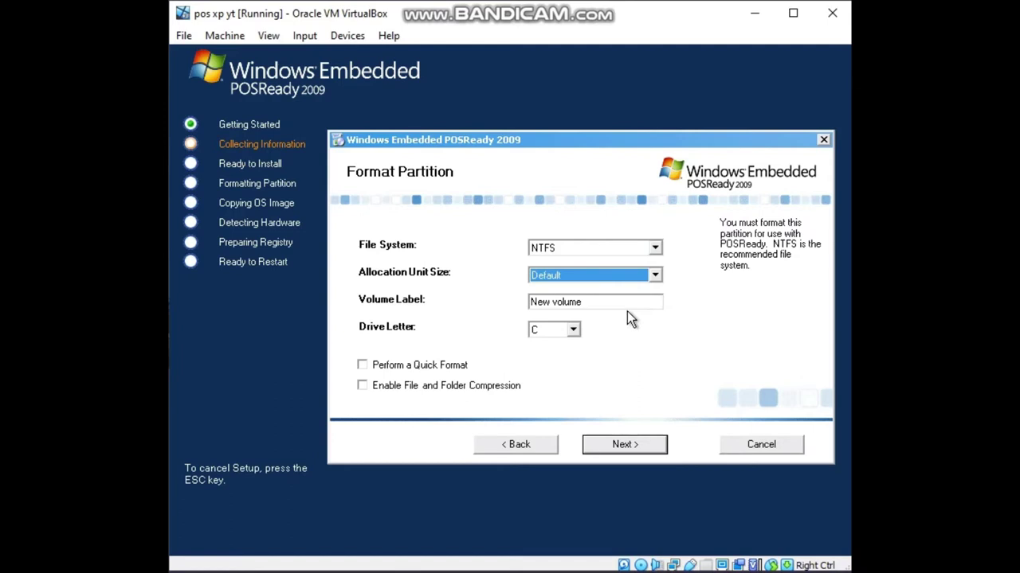
drag(625, 303, 443, 287)
key(BackSpace)
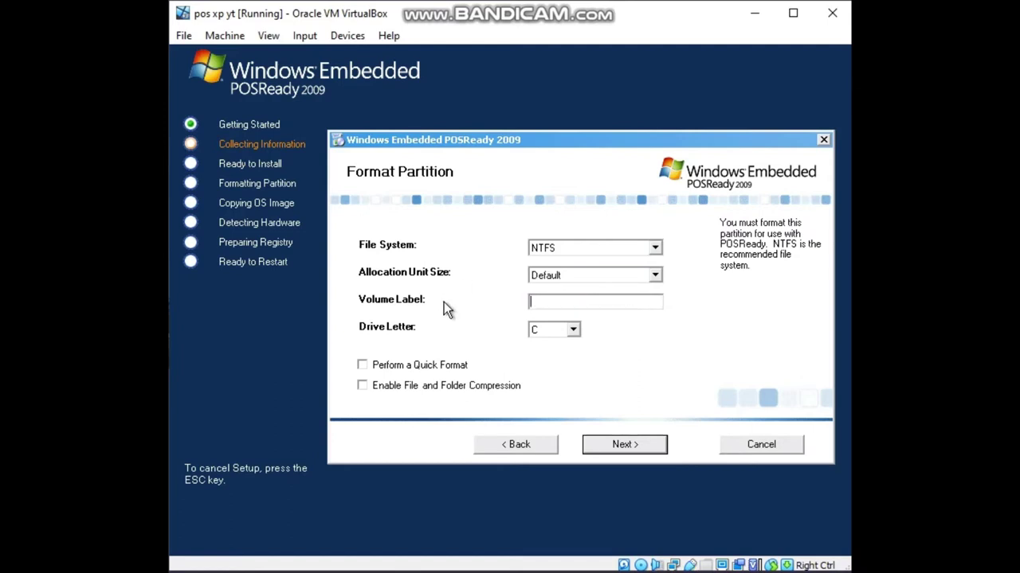
text(POSReady 09)
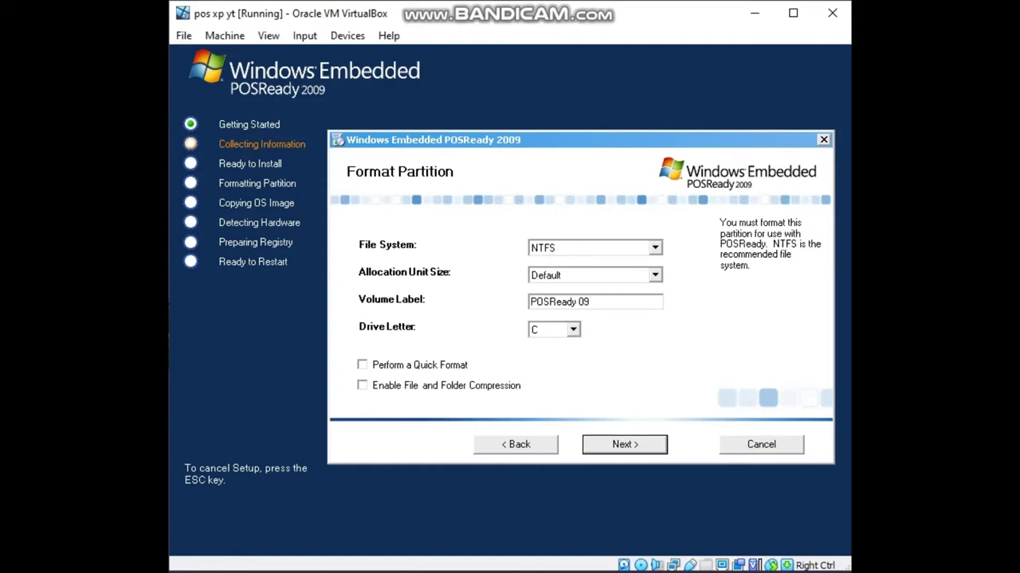
text(')
click(572, 333)
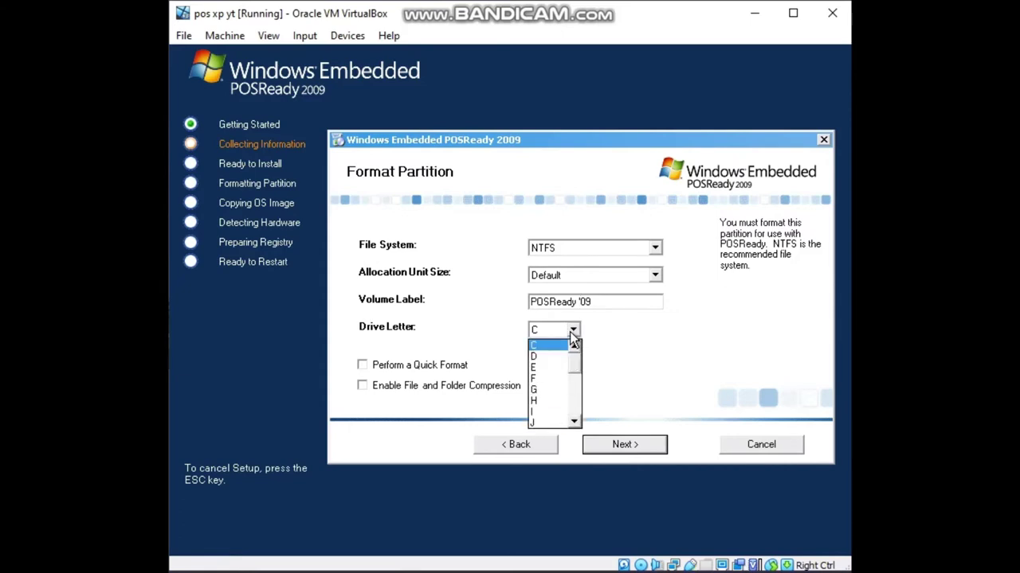
click(549, 367)
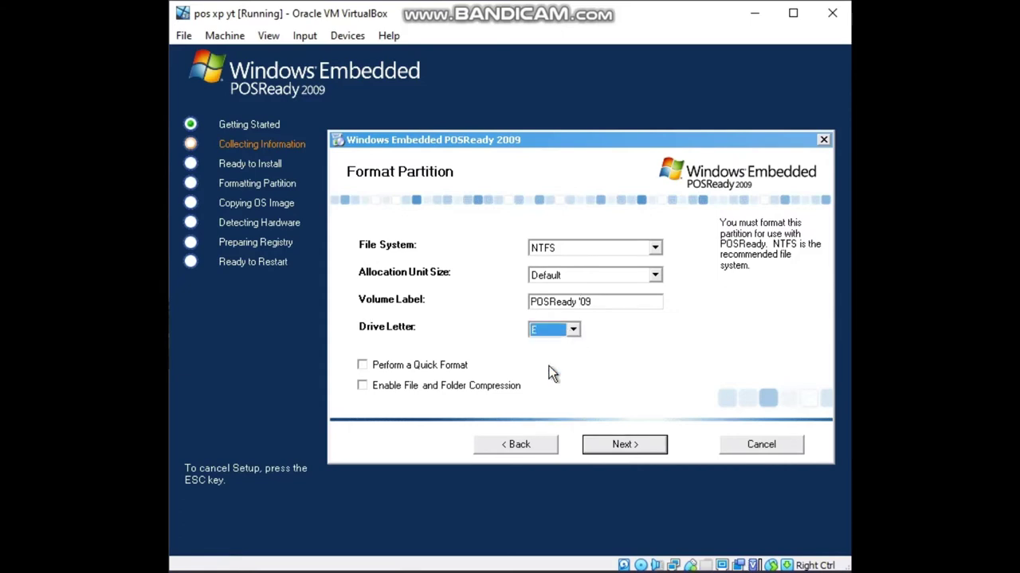
click(510, 371)
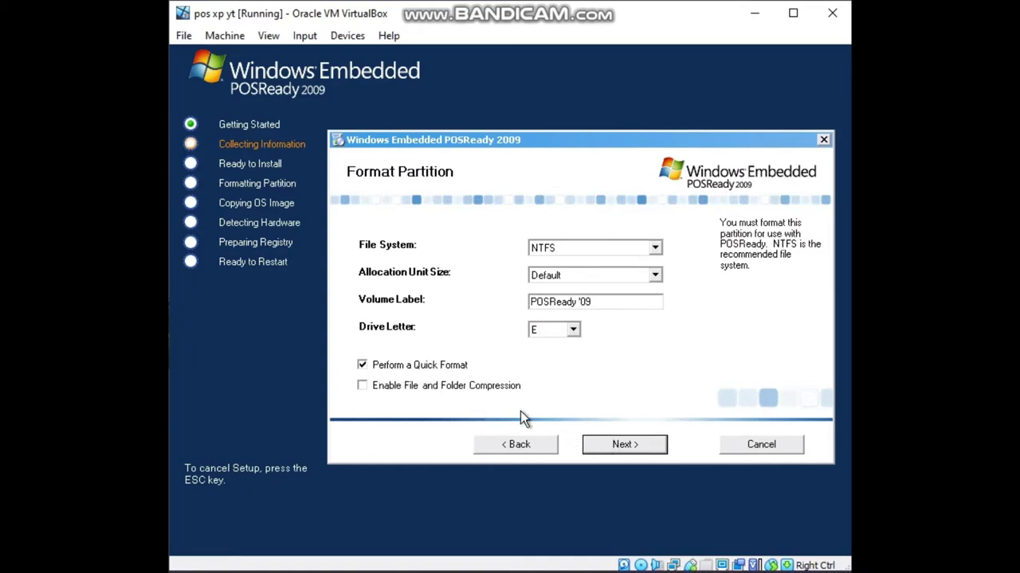
click(597, 446)
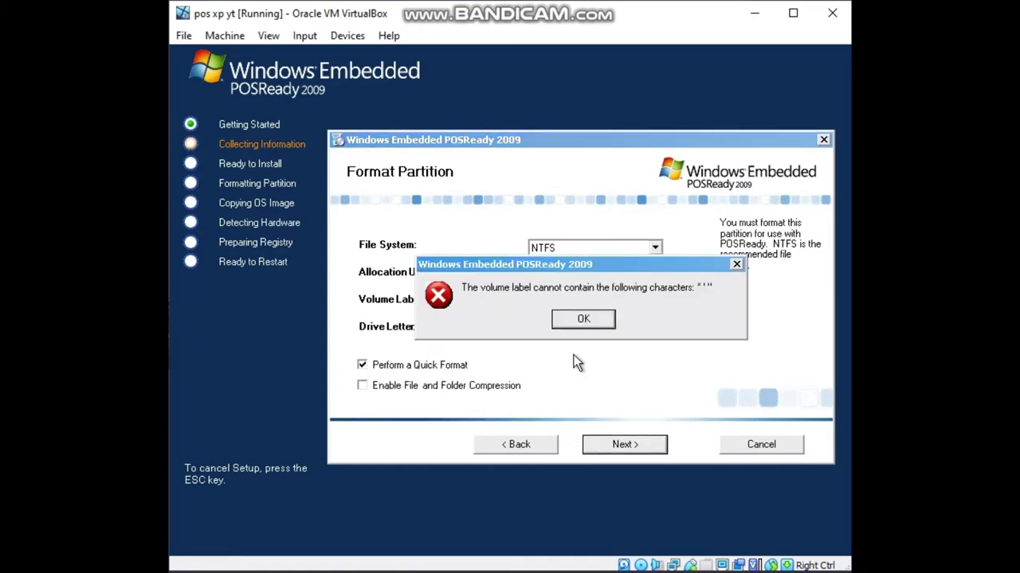
click(581, 319)
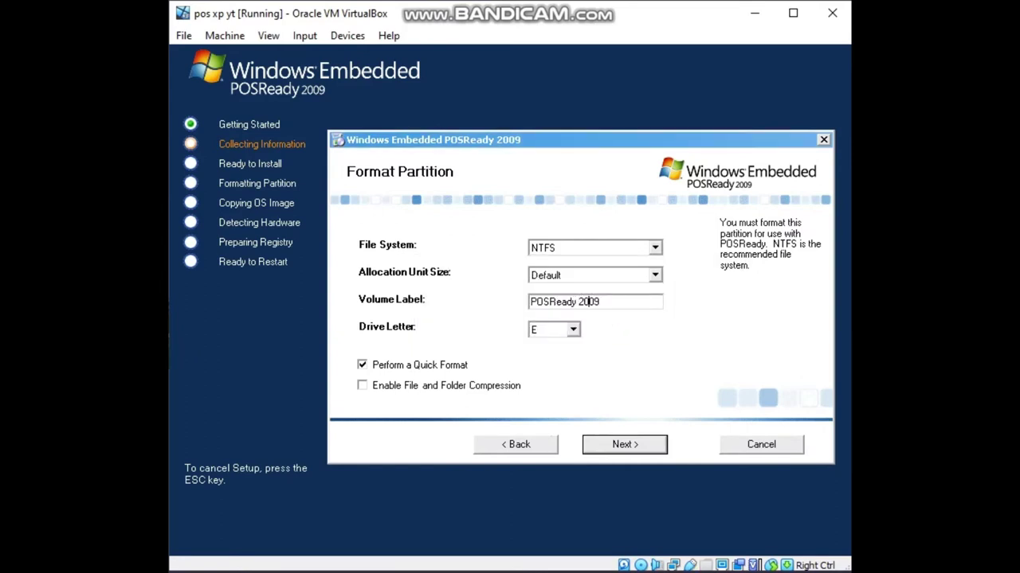
click(601, 440)
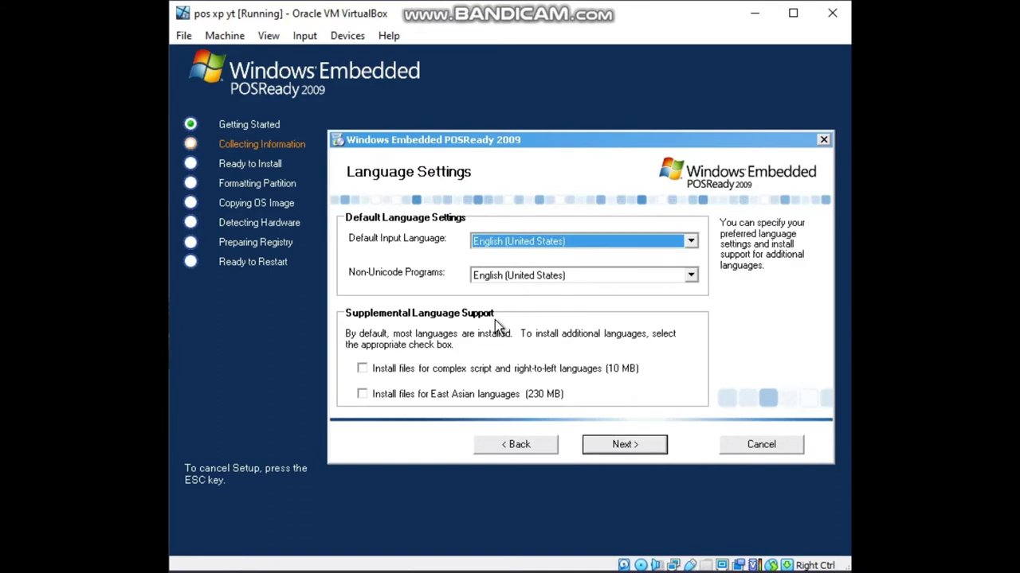
click(627, 456)
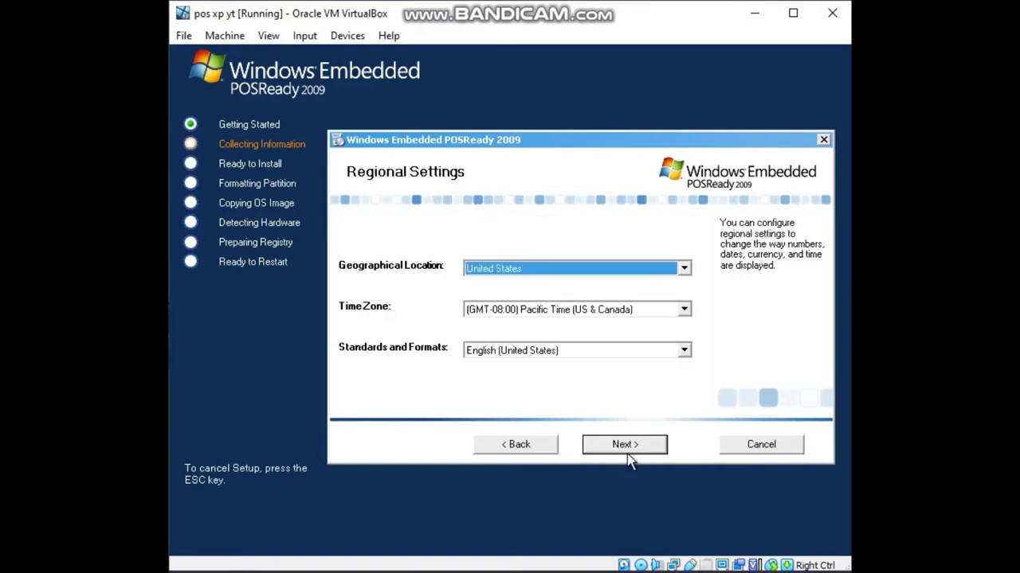
click(603, 450)
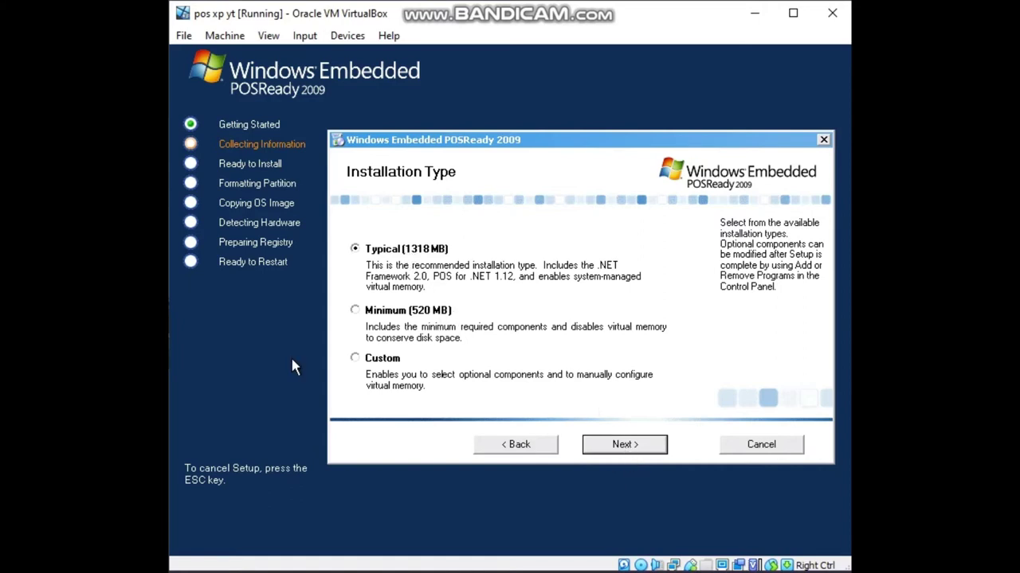
Choose a custom installation and include Utilities and Accessibility Tools.
click(392, 371)
click(623, 446)
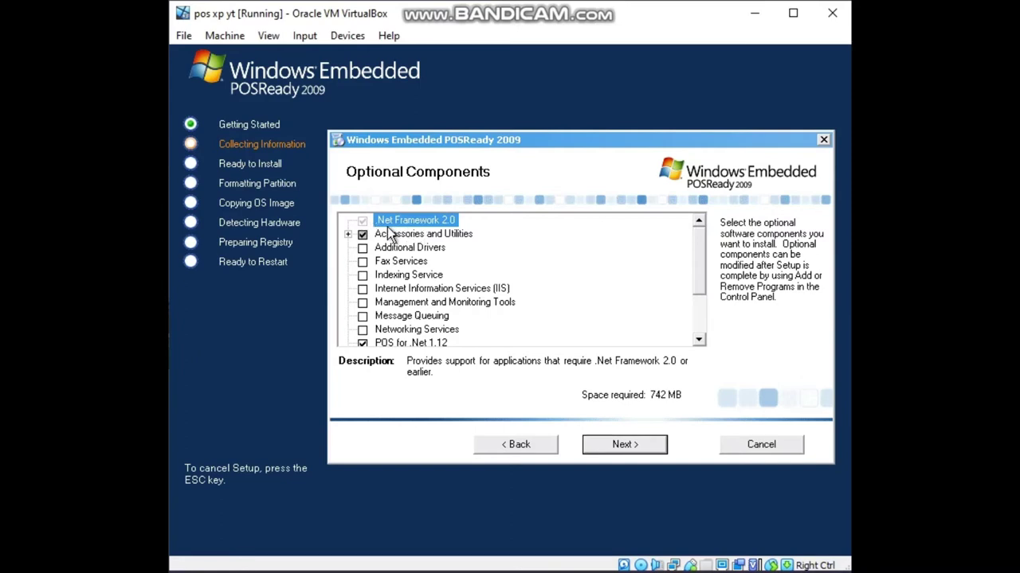
click(348, 234)
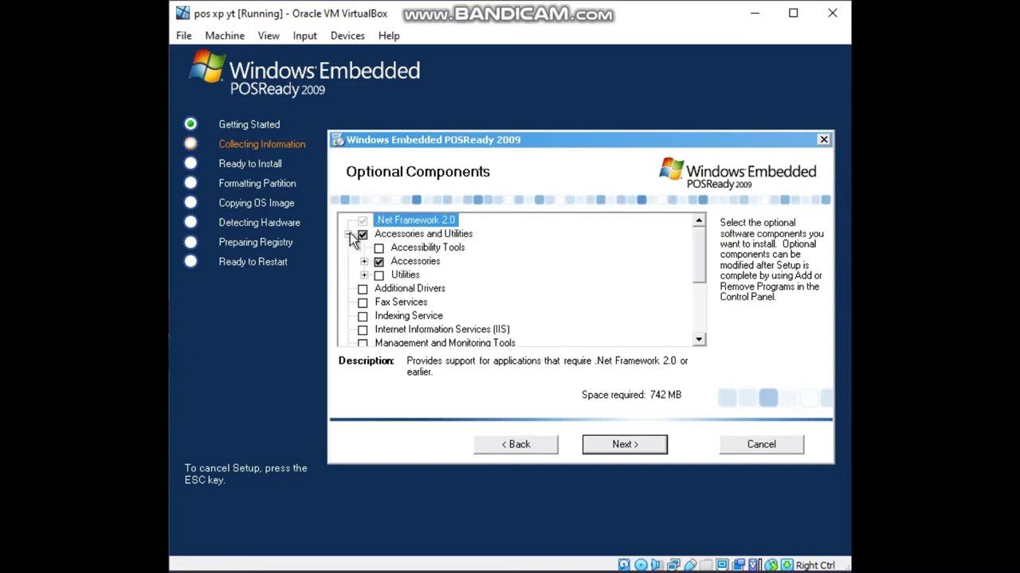
click(363, 275)
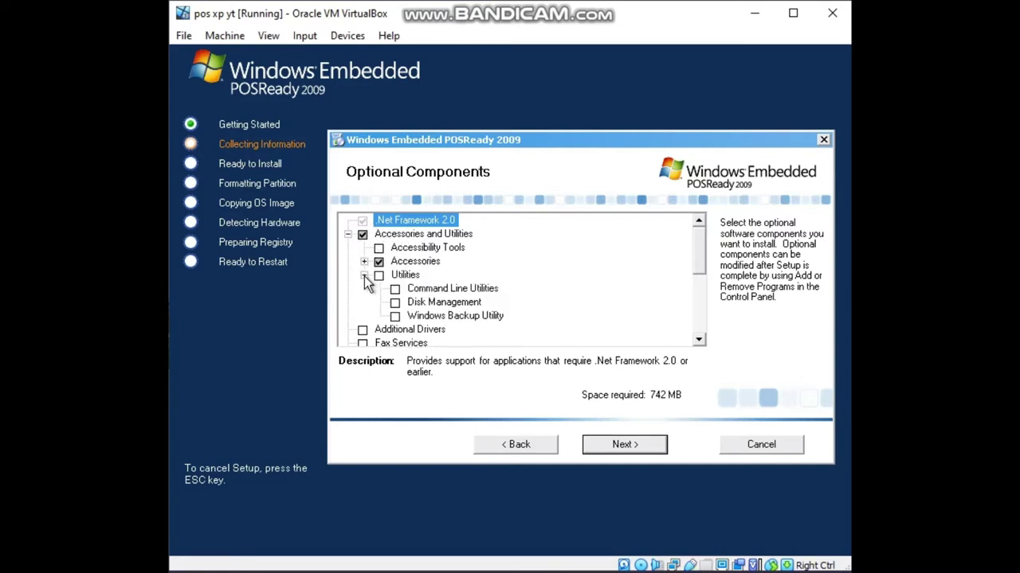
click(364, 276)
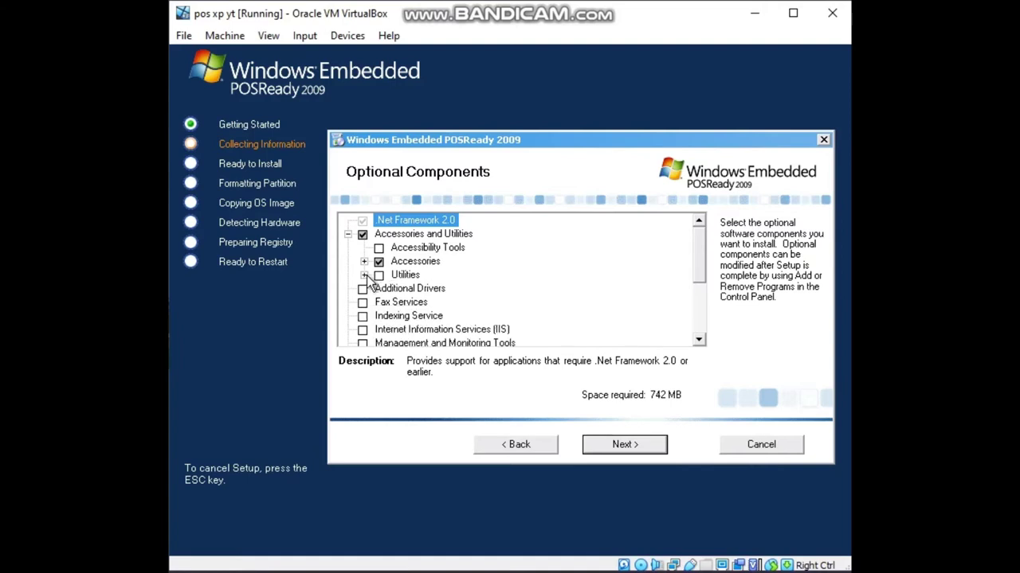
click(380, 276)
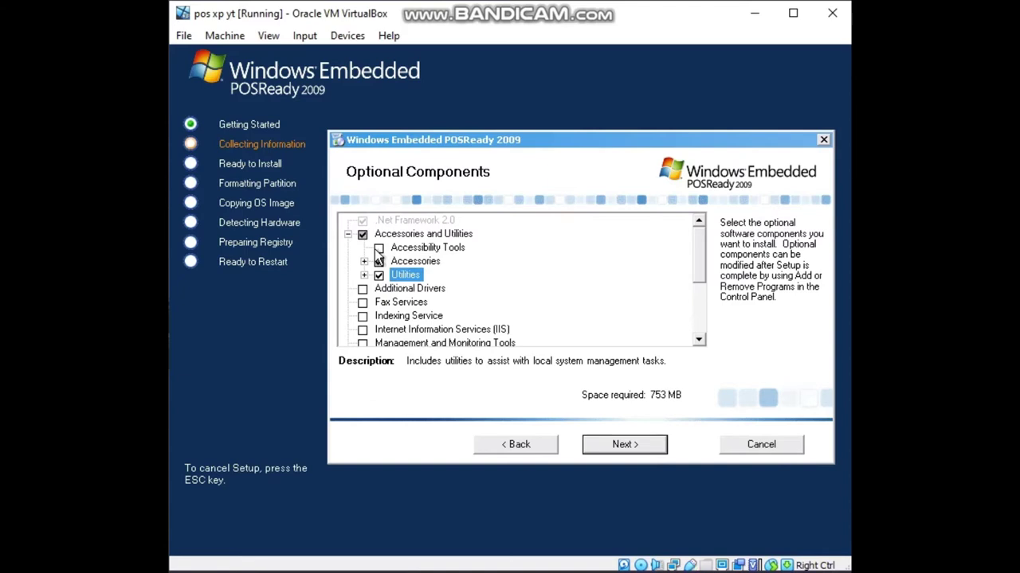
click(378, 249)
click(348, 234)
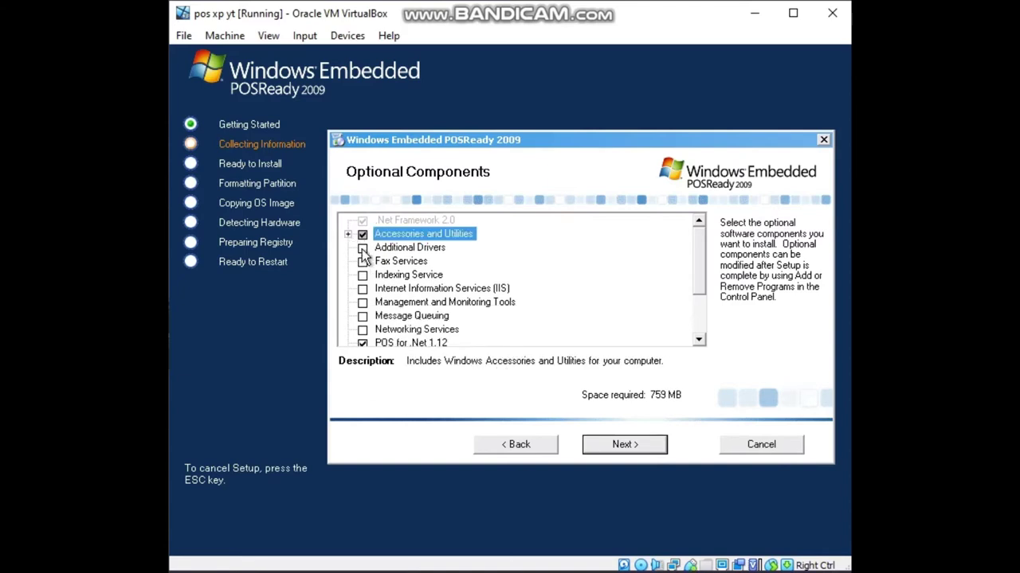
Include Additional Drivers, Fax, Indexing, IIS, Management Tools, Message Queuing and Networking Services.
click(362, 248)
click(362, 261)
click(362, 275)
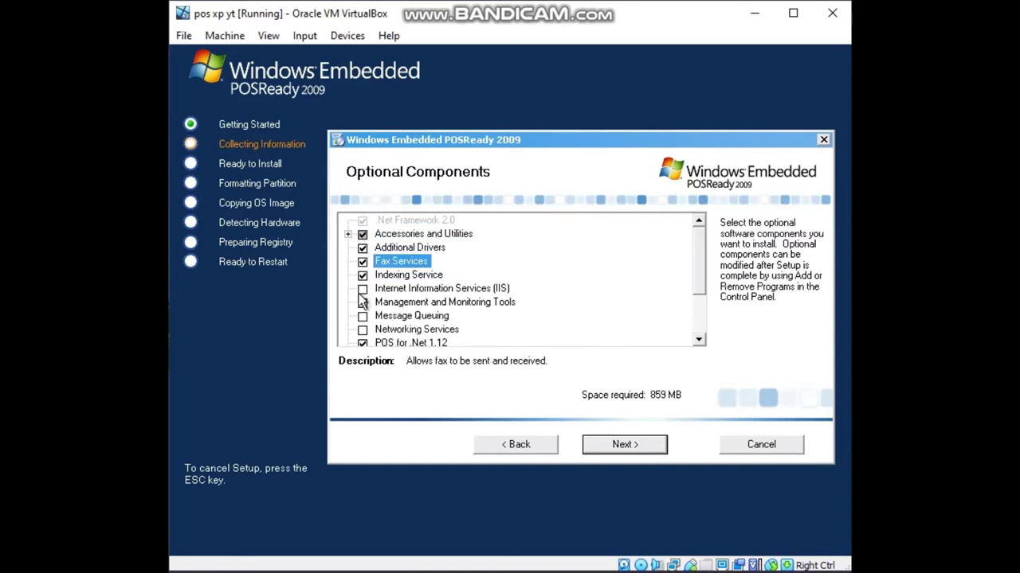
click(362, 288)
click(362, 302)
click(362, 316)
click(362, 329)
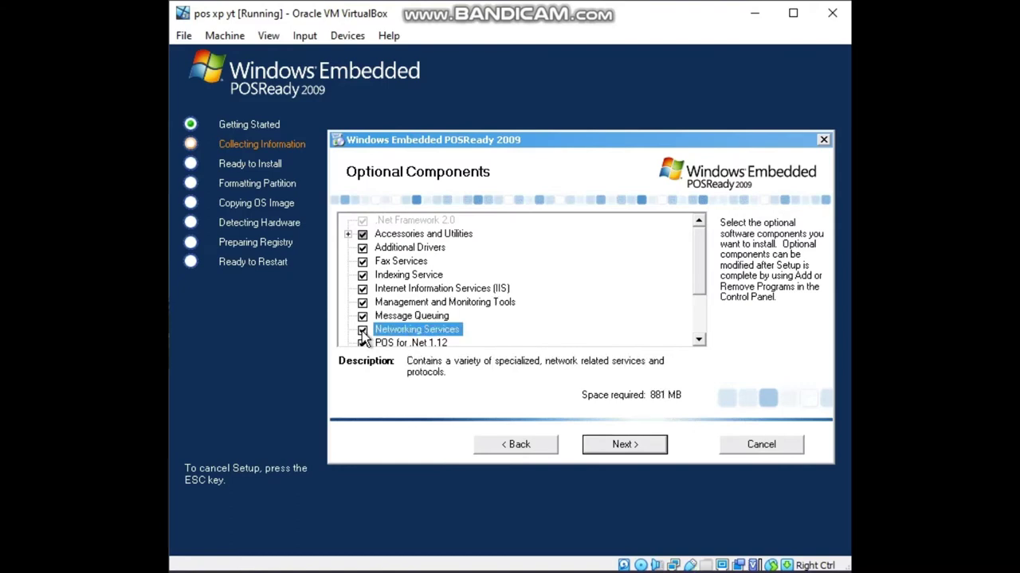
drag(695, 276, 697, 313)
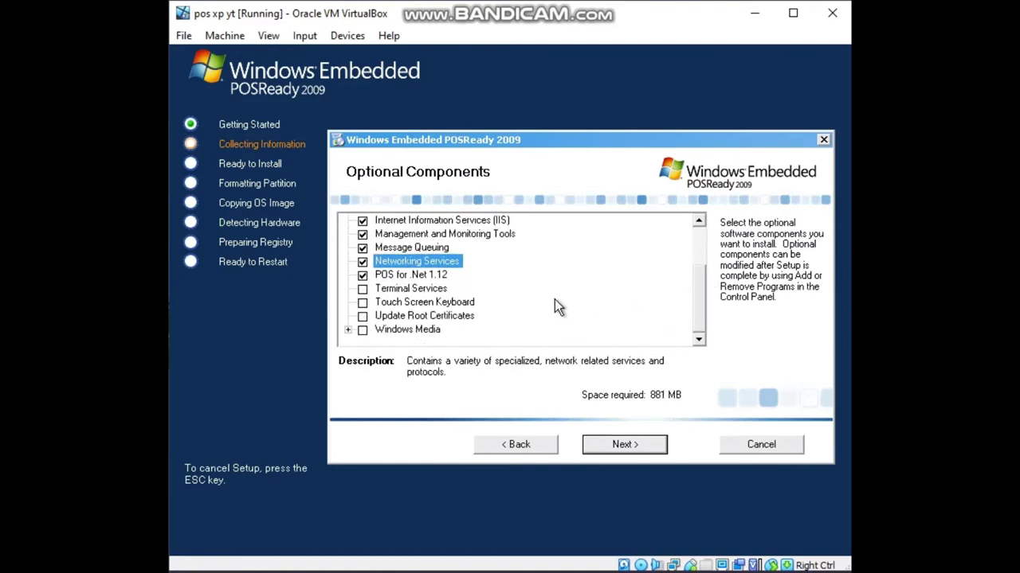
Exclude Networking, Management Tools, Message Queuing, IIS, Indexing and Fax; keep Additional Drivers.
click(348, 329)
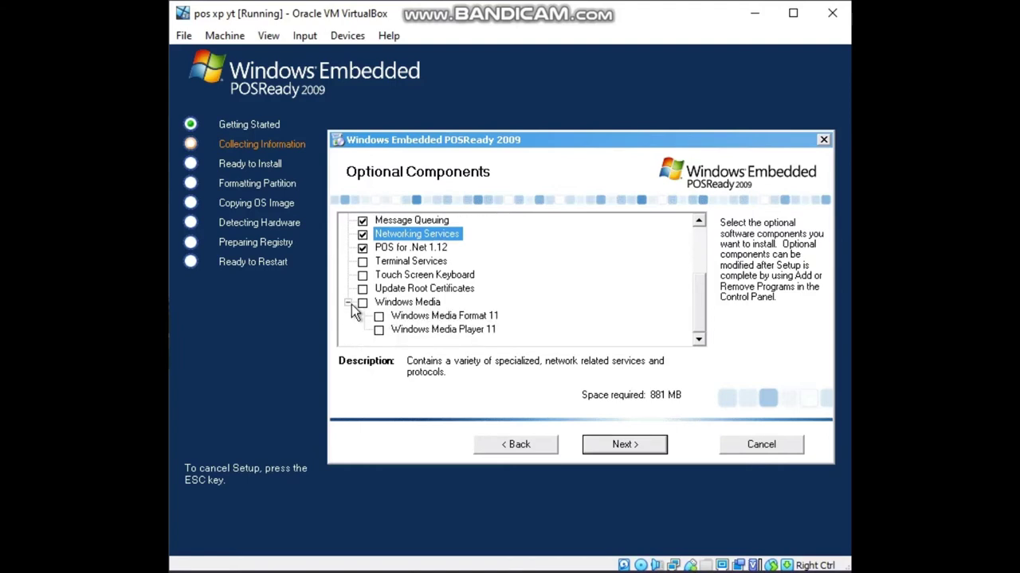
click(348, 302)
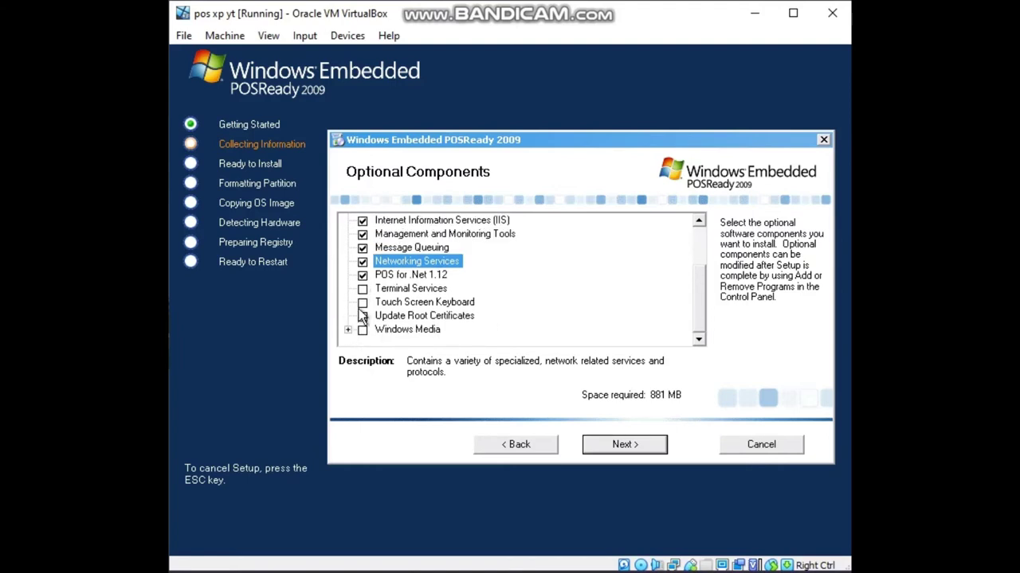
scroll(363, 316, up, 1)
click(362, 301)
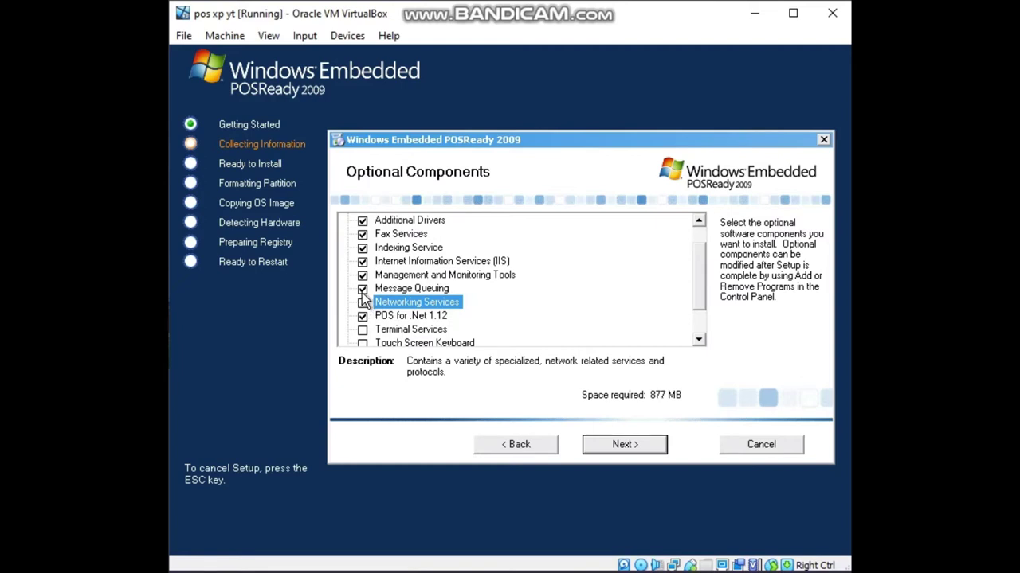
click(362, 274)
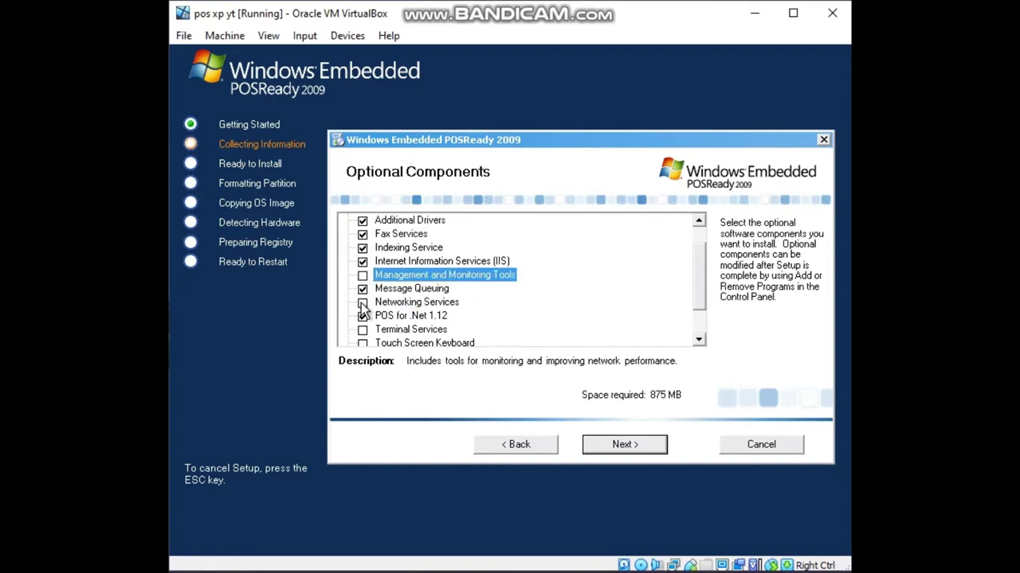
click(362, 288)
click(362, 261)
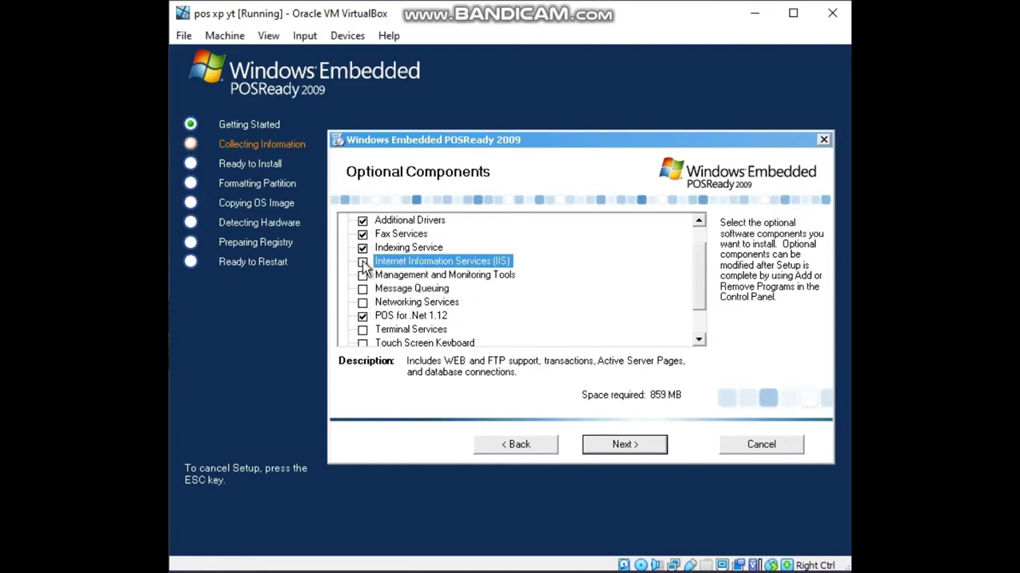
click(362, 247)
click(363, 233)
click(362, 220)
scroll(369, 261, up, 1)
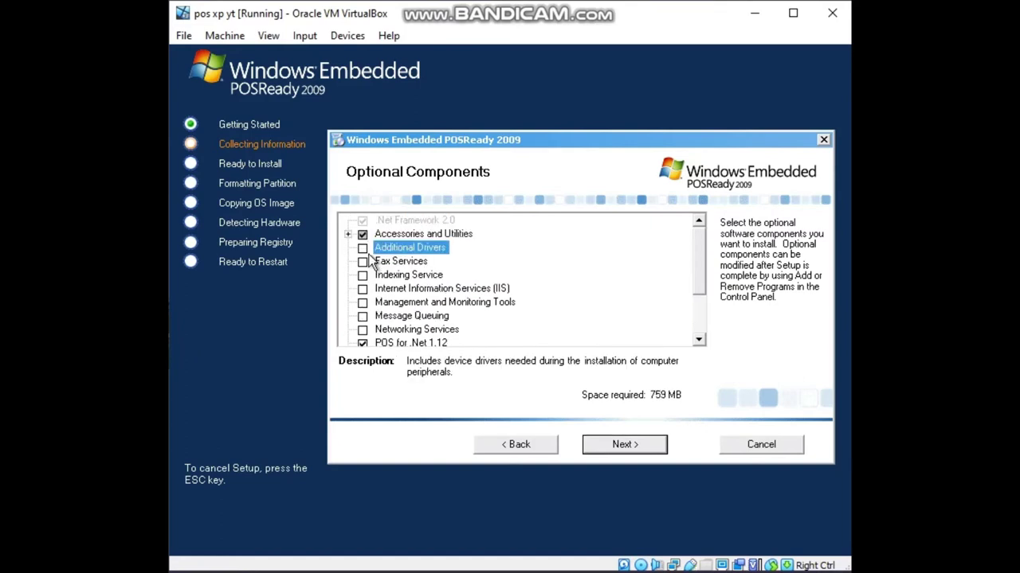
click(363, 248)
Clear Accessibility Tools, Utilities and Additional Drivers, and tick Windows Media for 801 MB total.
click(348, 235)
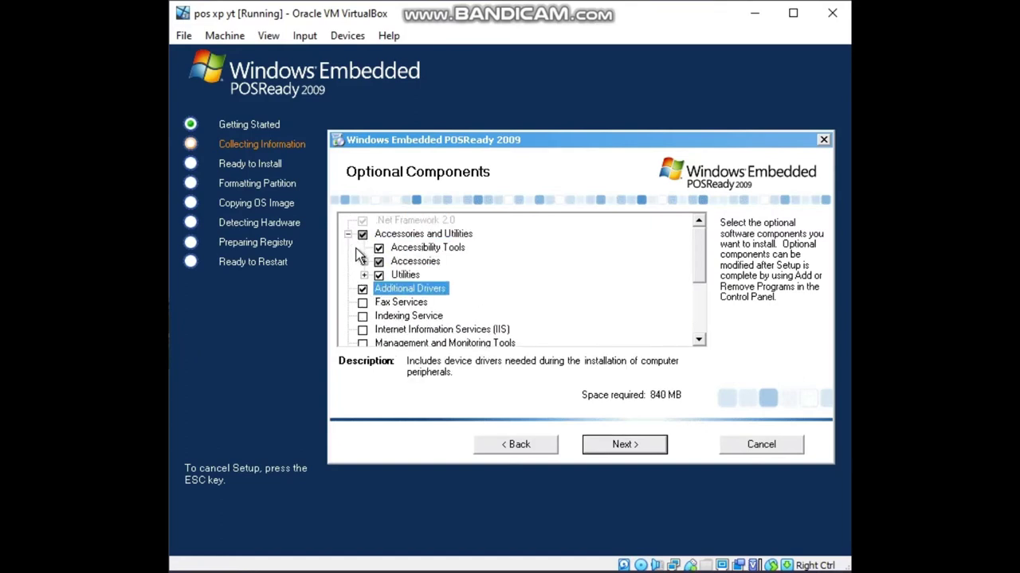
click(379, 248)
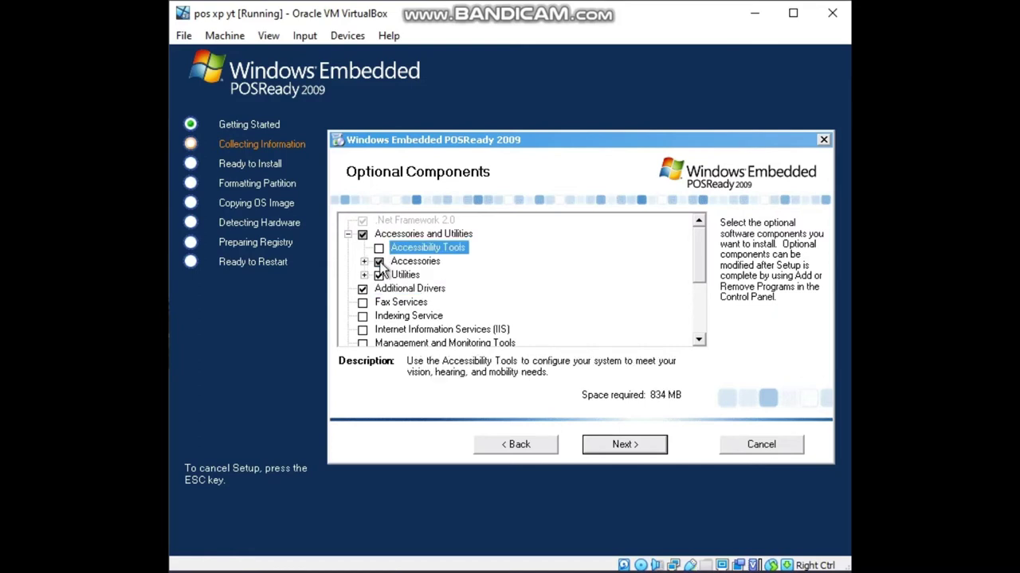
click(380, 275)
click(348, 234)
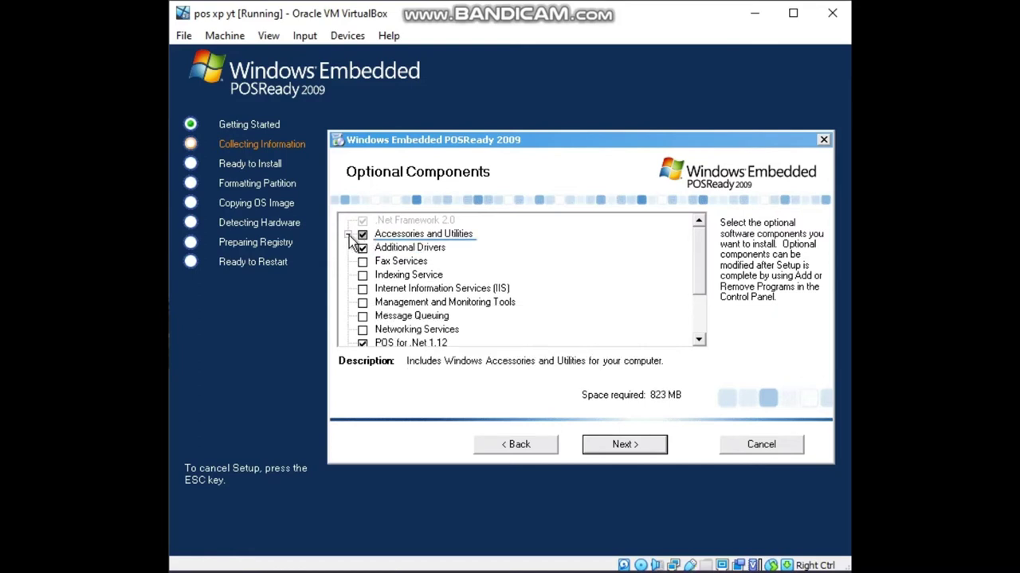
click(365, 248)
scroll(385, 289, down, 2)
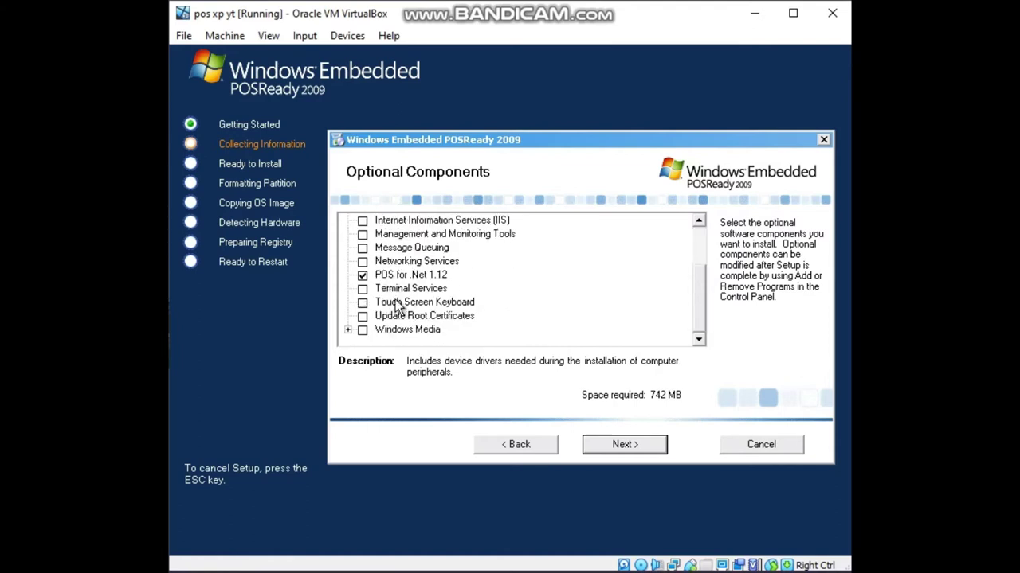
scroll(396, 307, up, 2)
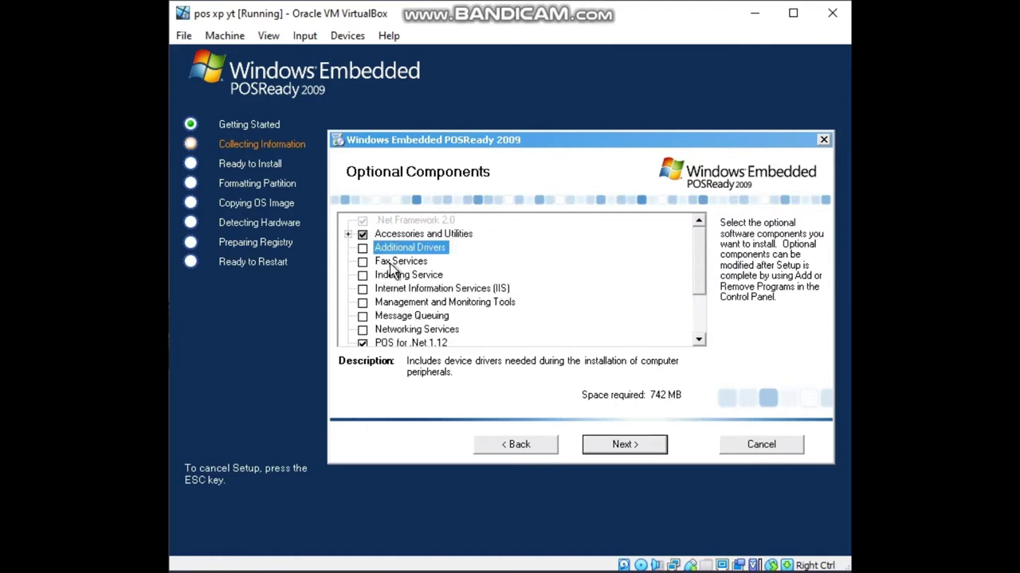
scroll(390, 269, down, 2)
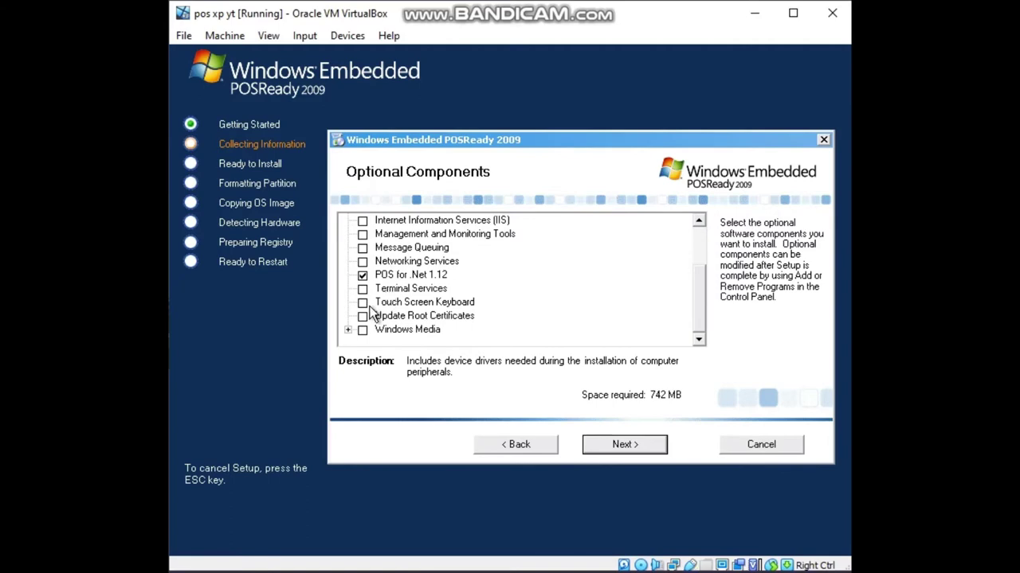
click(348, 329)
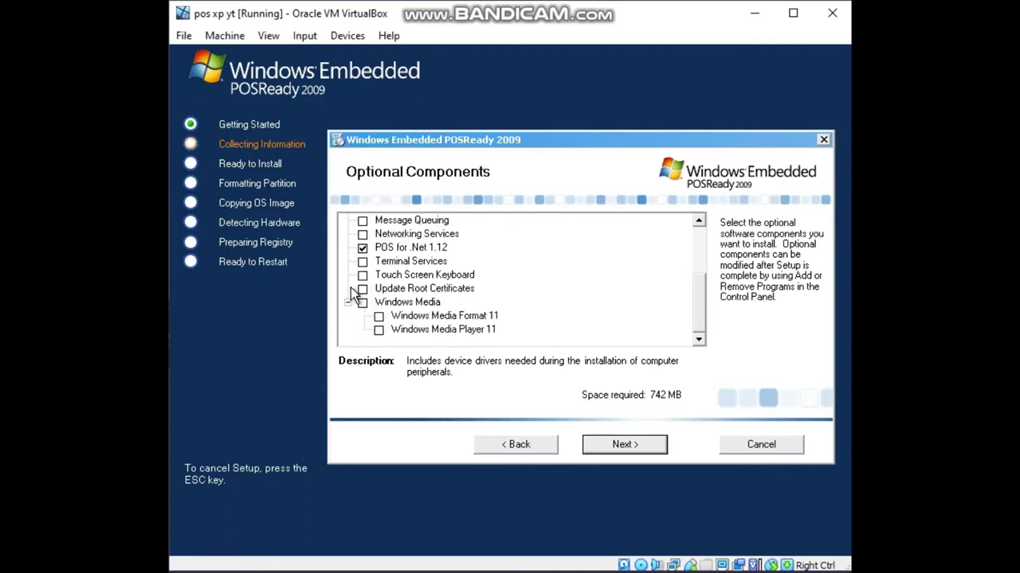
click(348, 303)
click(363, 329)
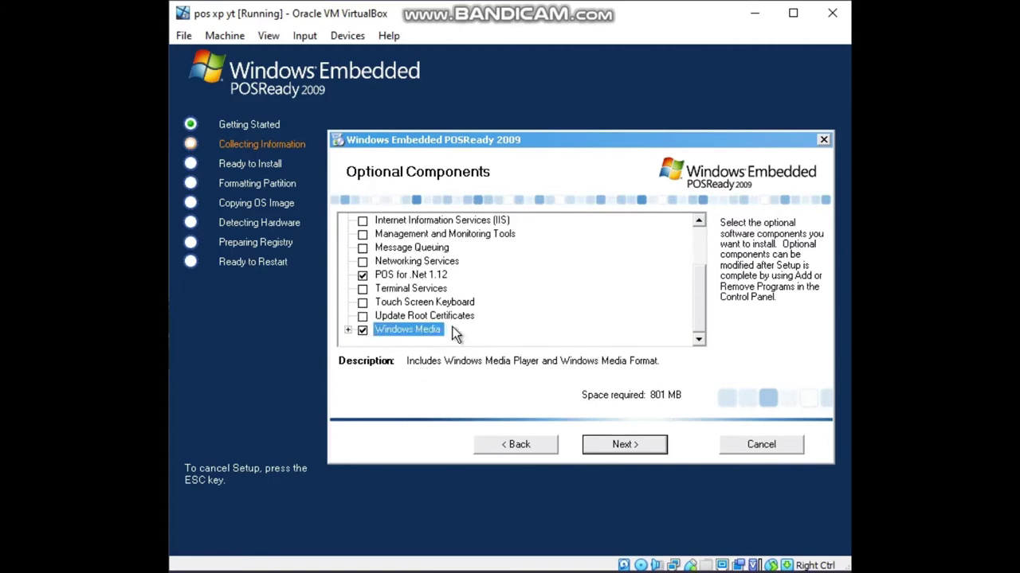
scroll(453, 332, up, 2)
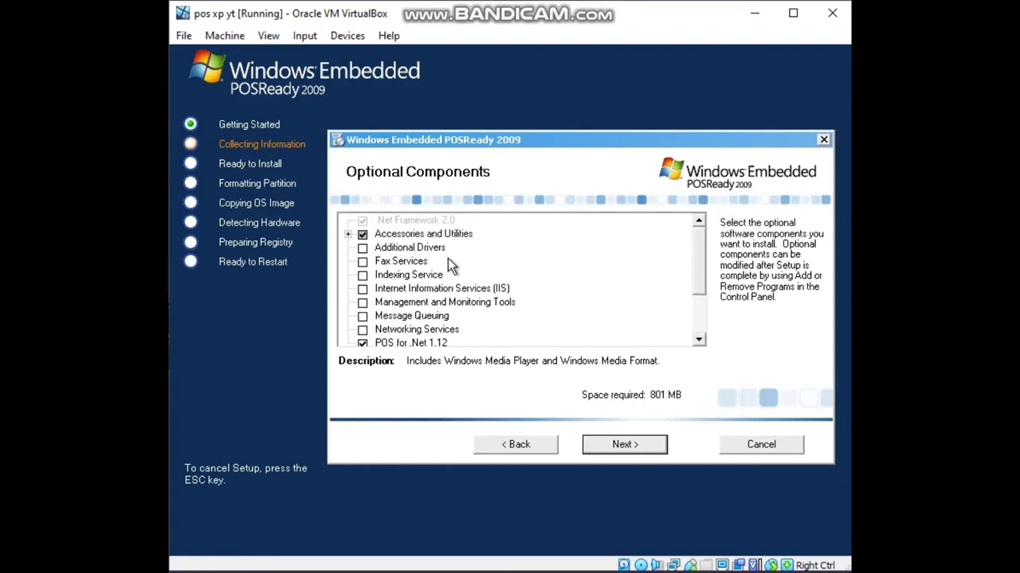
Keep default paging file sizes, name the computer pos08 and set the administrator password.
click(623, 444)
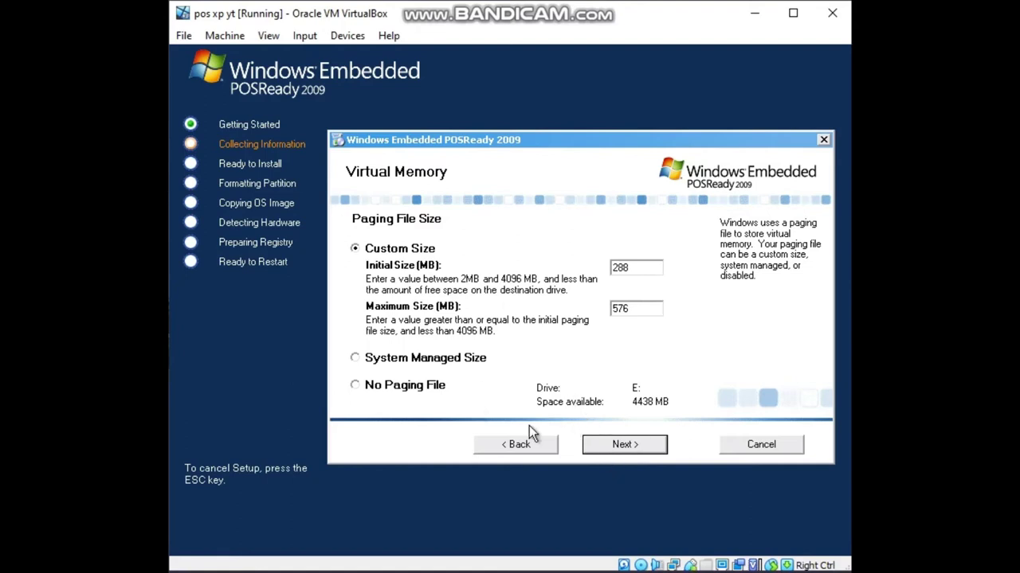
click(626, 448)
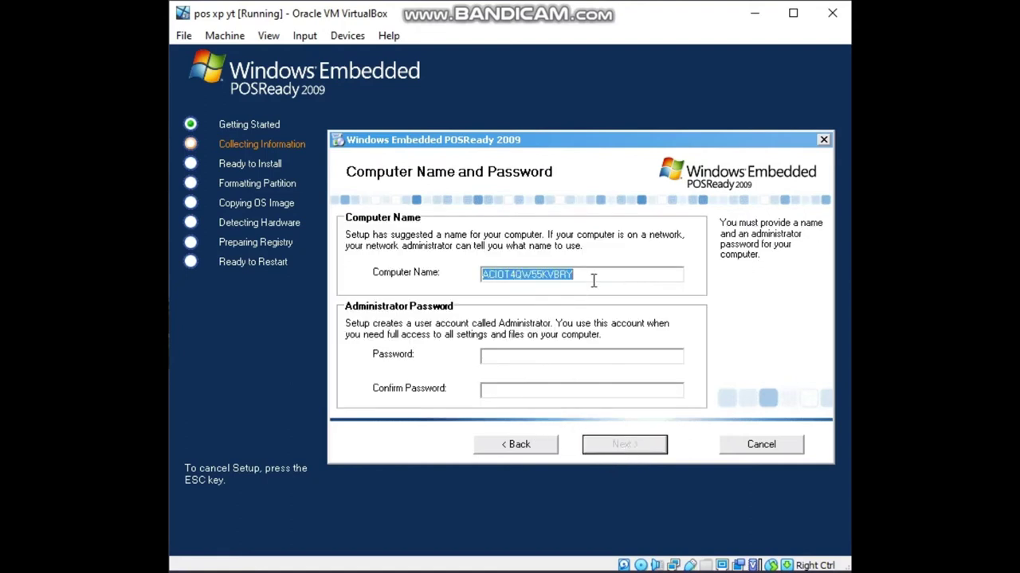
text(pos)
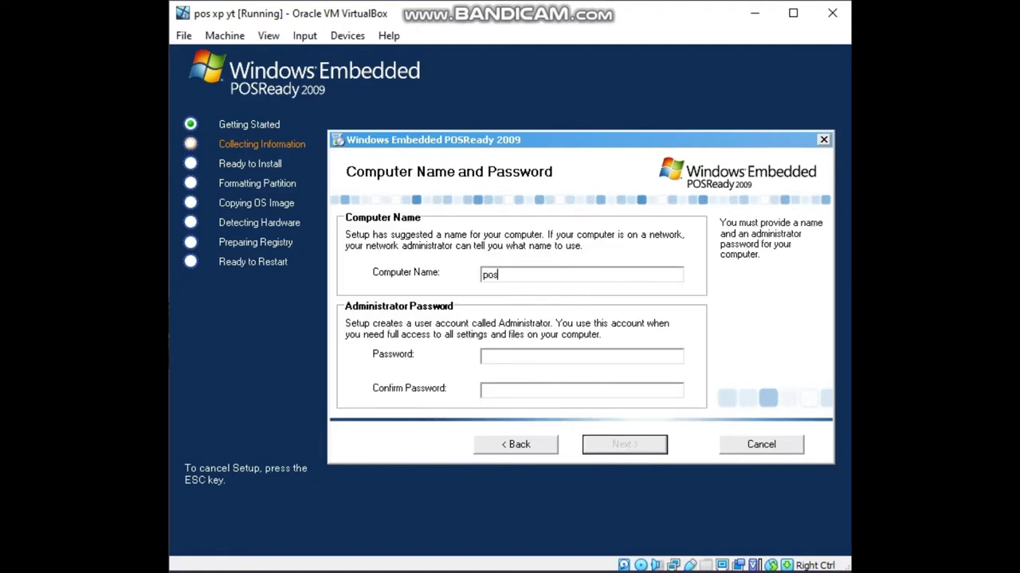
text(08)
click(540, 356)
text(12345)
key(BackSpace)
key(BackSpace)
key(BackSpace)
key(BackSpace)
key(BackSpace)
text(1234512345)
key(Return)
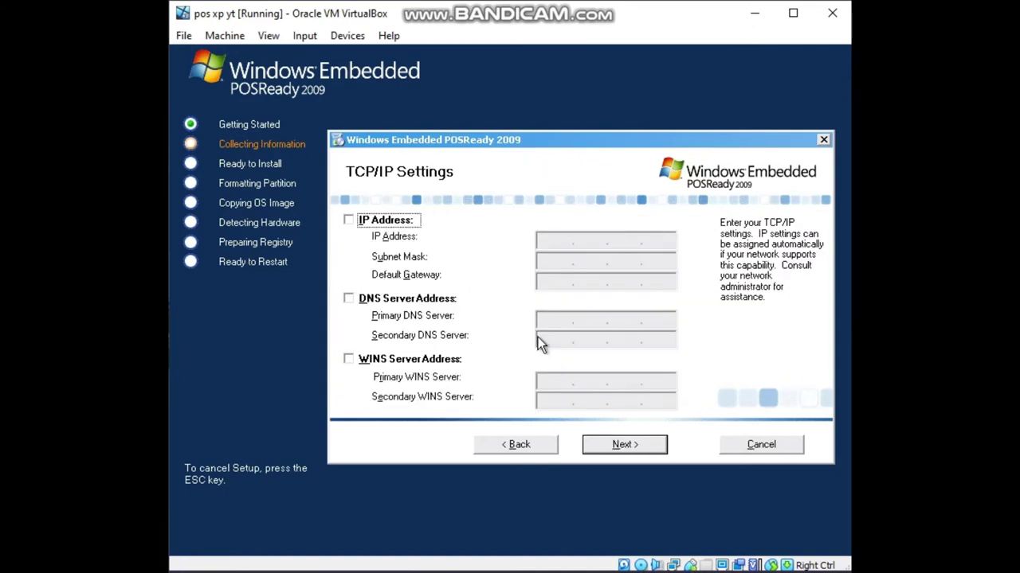
Keep default TCP/IP settings, set the workgroup to 'Worko' and start the installation.
click(622, 447)
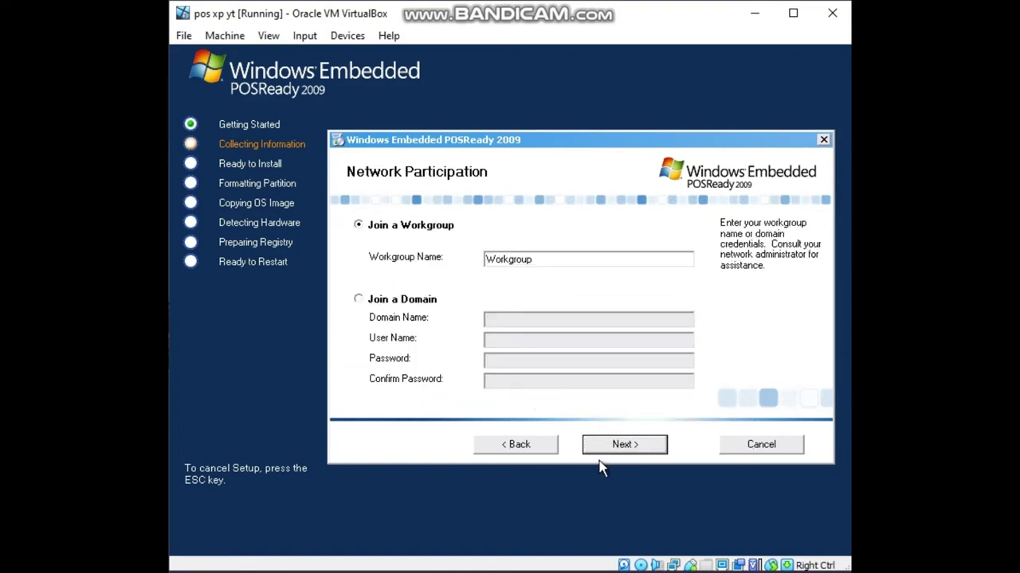
drag(564, 258, 415, 280)
key(BackSpace)
text(Worko)
click(635, 444)
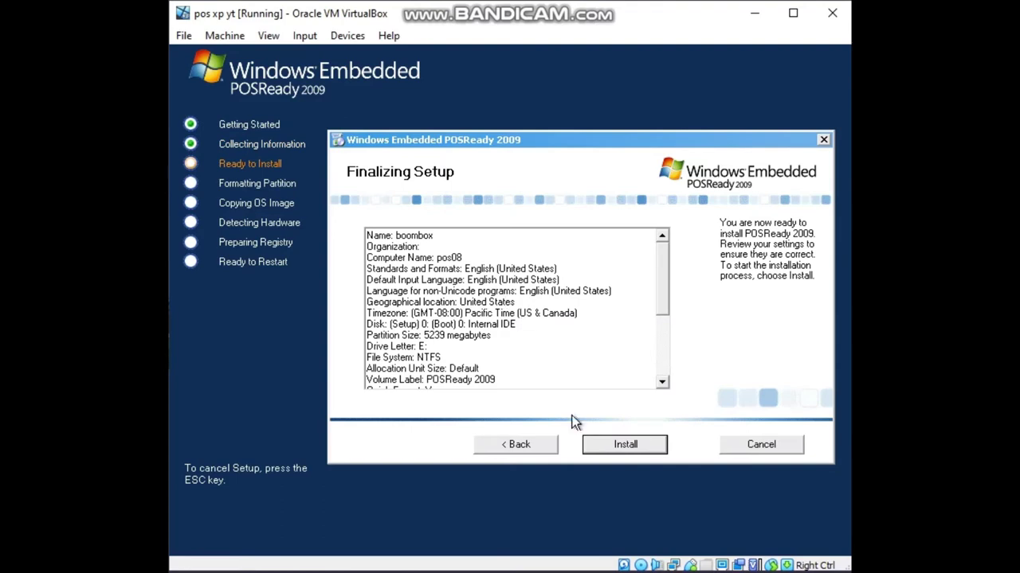
click(616, 445)
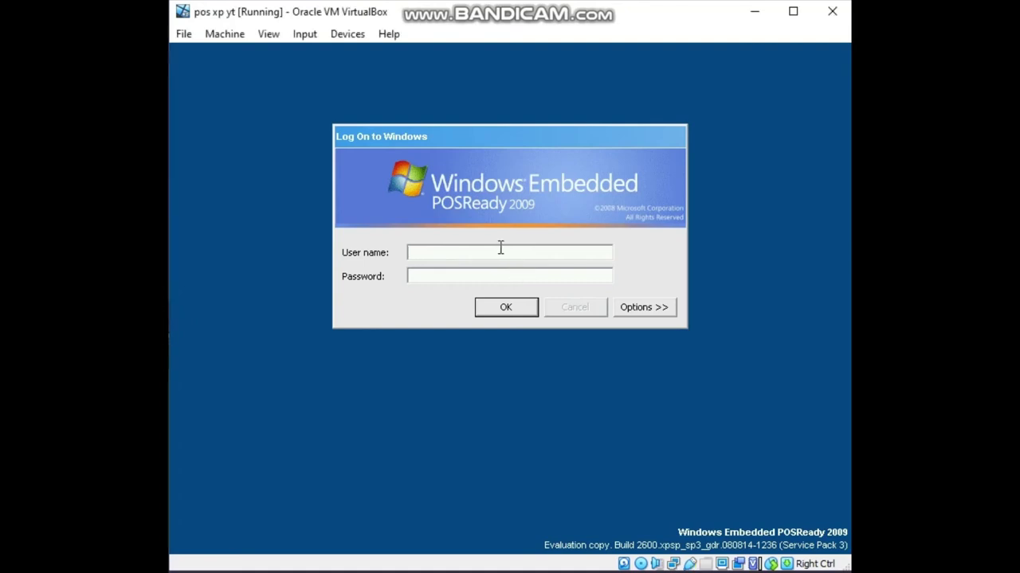
Log on as administrator with the account password.
text(administrator***)
key(BackSpace)
key(BackSpace)
key(BackSpace)
text(******)
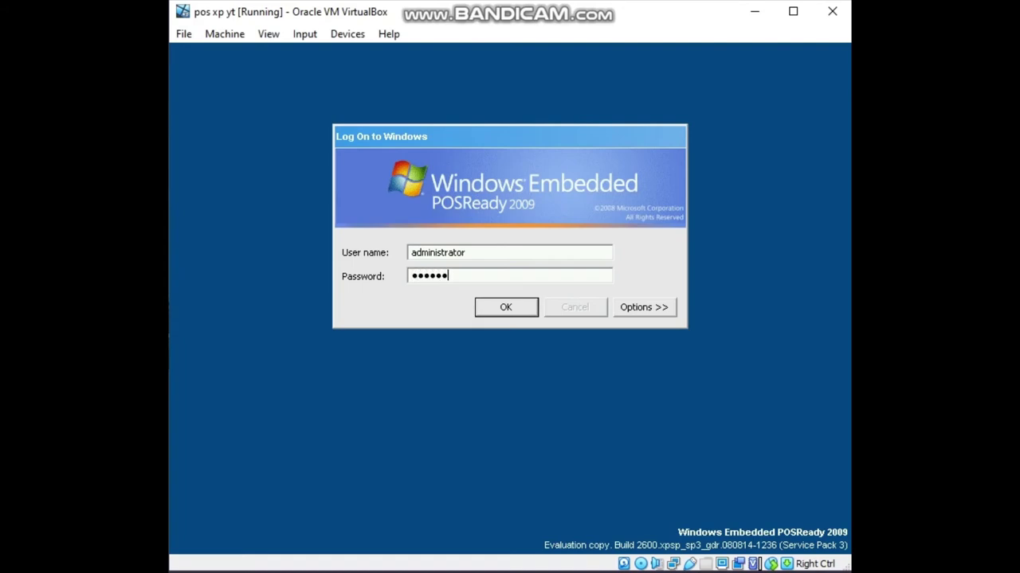
key(Return)
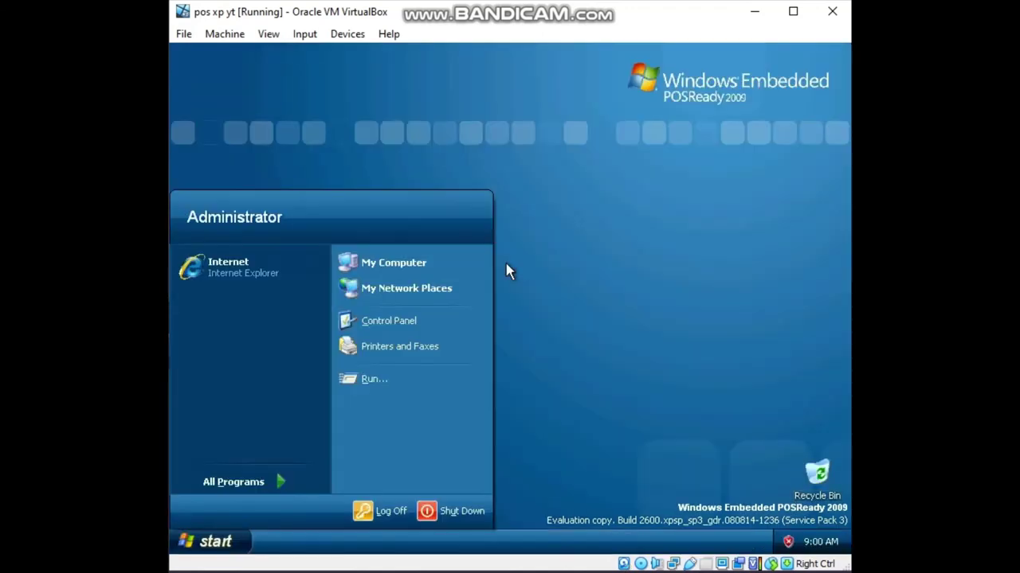
Launch Windows Media Player from Start > All Programs.
mouse_move(235, 486)
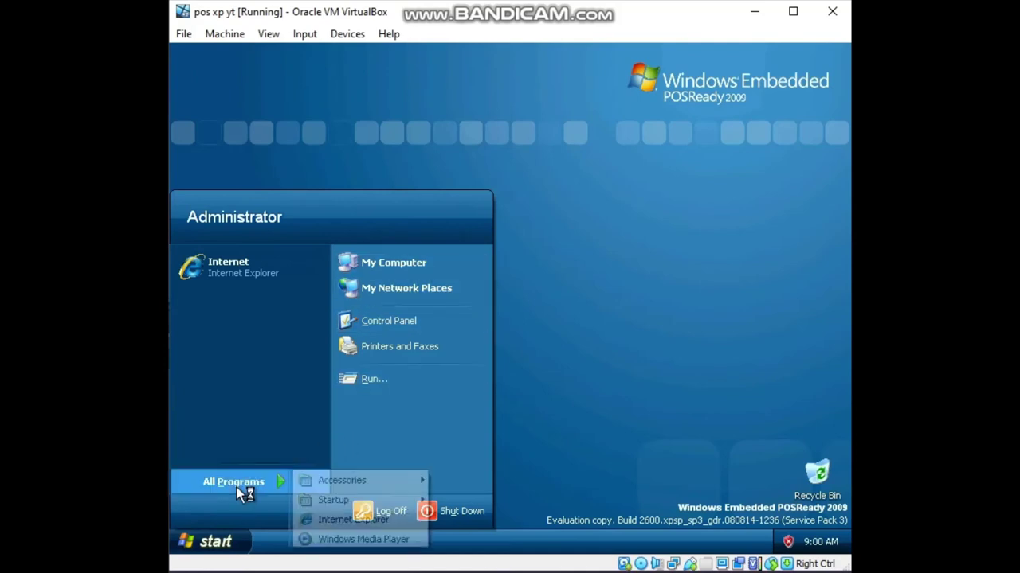
mouse_move(401, 482)
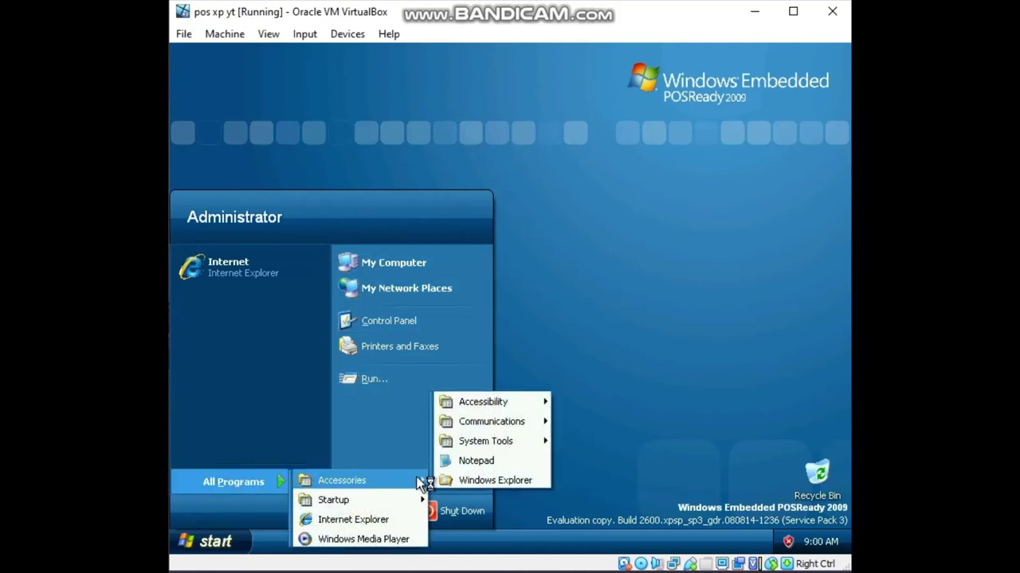
mouse_move(488, 422)
mouse_move(493, 399)
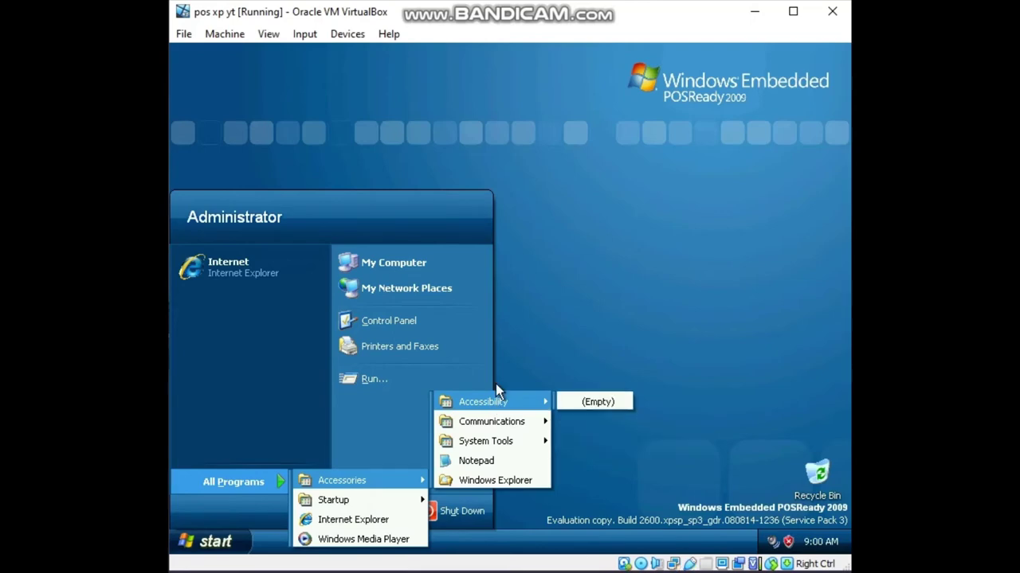
click(342, 541)
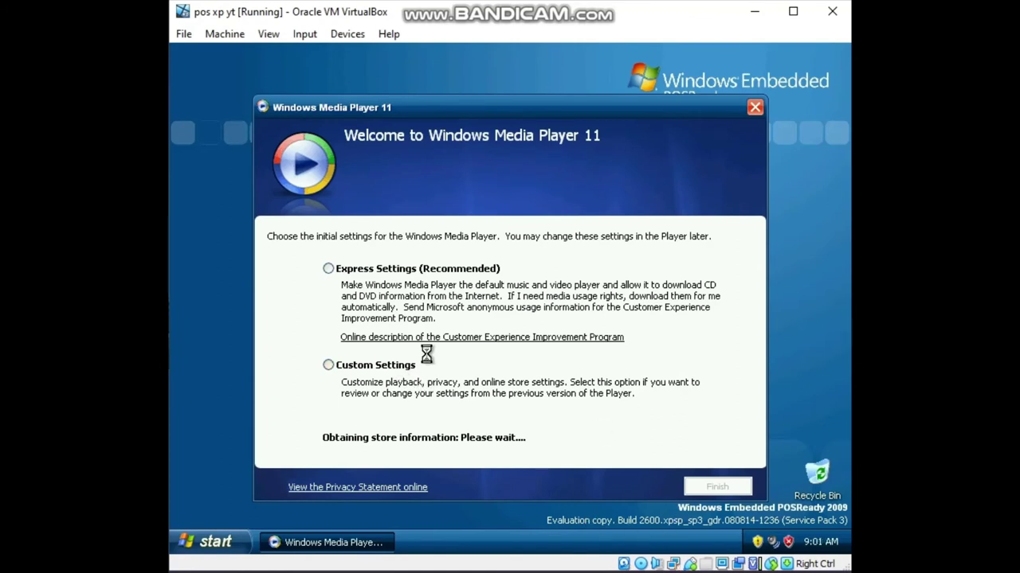
Finish Windows Media Player setup with Express Settings, dismiss the balloons and close the player.
click(404, 271)
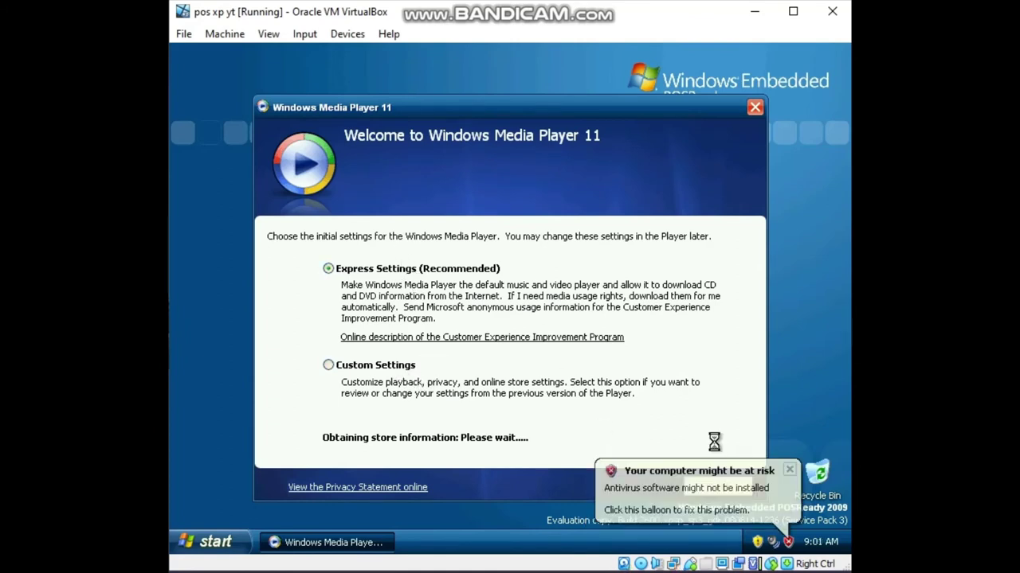
click(789, 470)
click(726, 487)
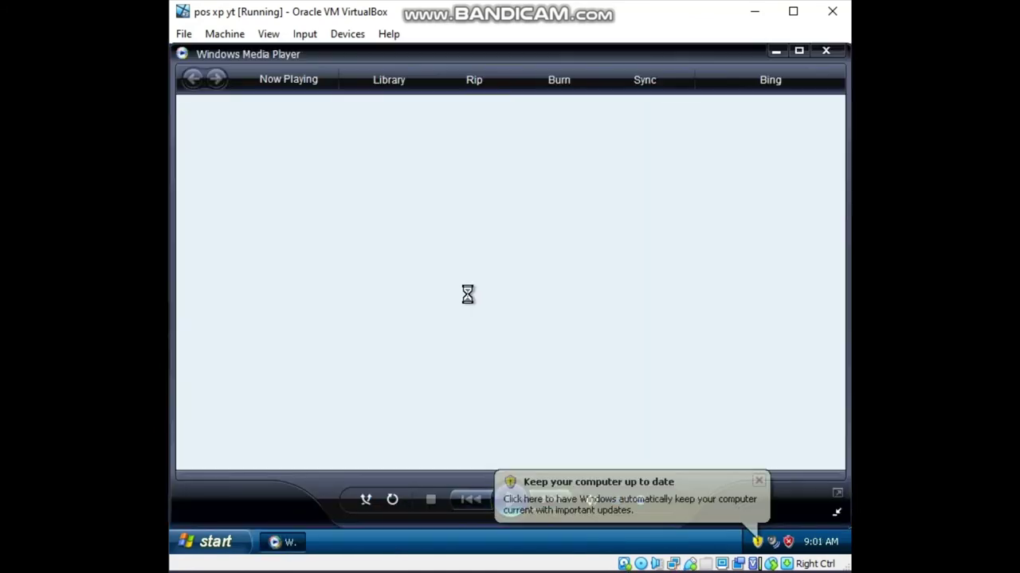
click(759, 481)
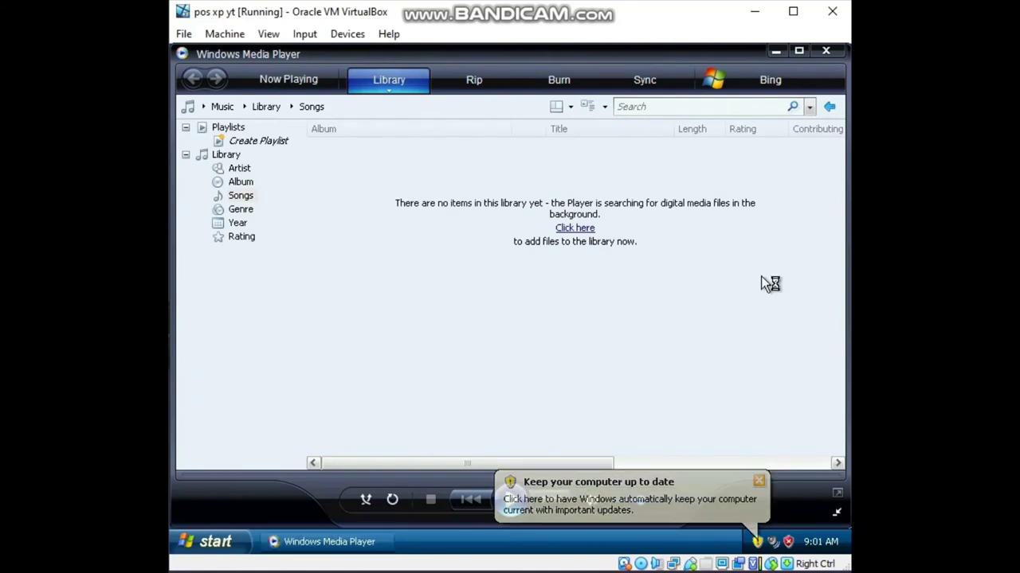
click(826, 50)
click(226, 545)
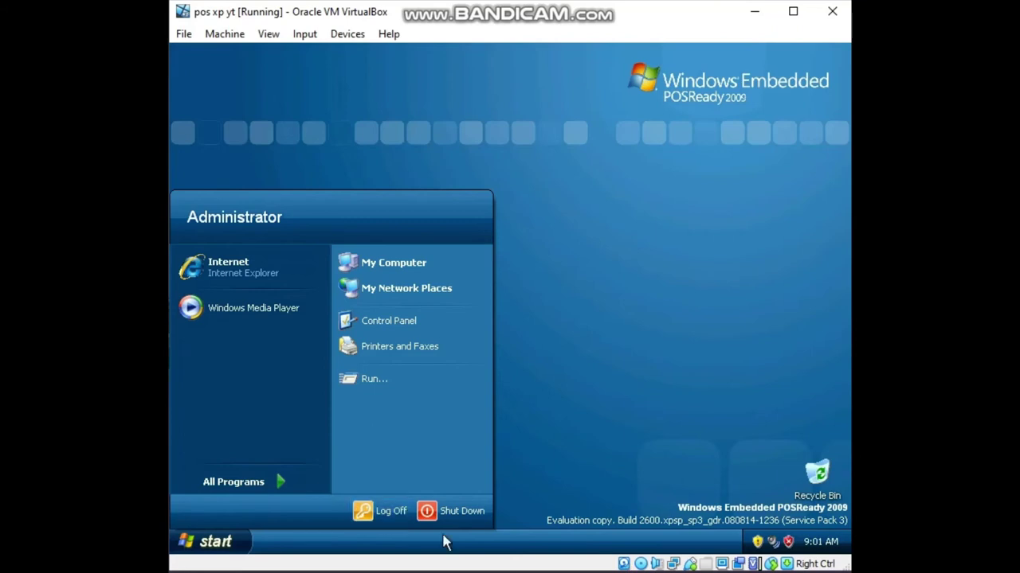
Restart the guest operating system from the shut-down dialog.
click(469, 513)
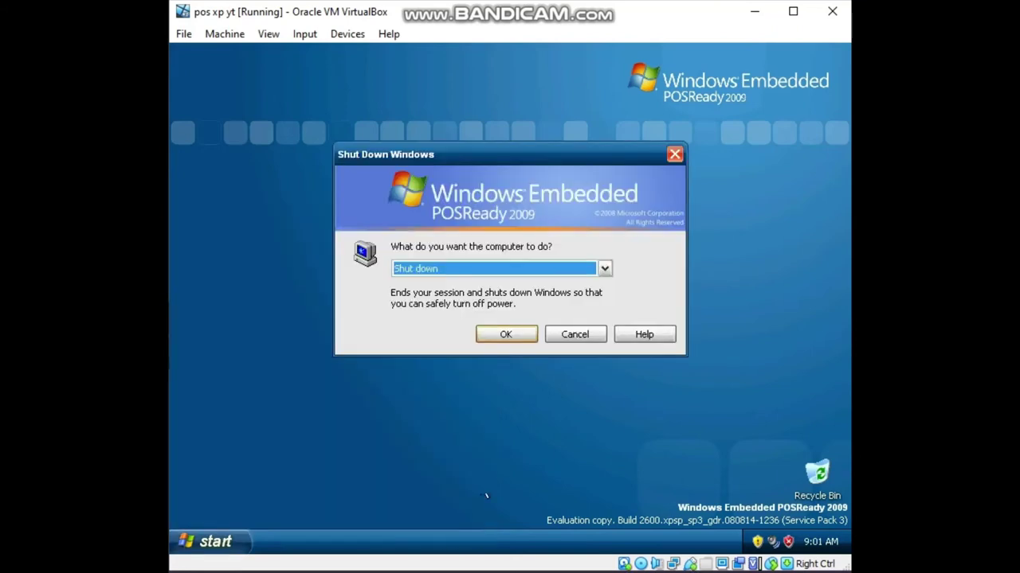
click(539, 269)
click(490, 306)
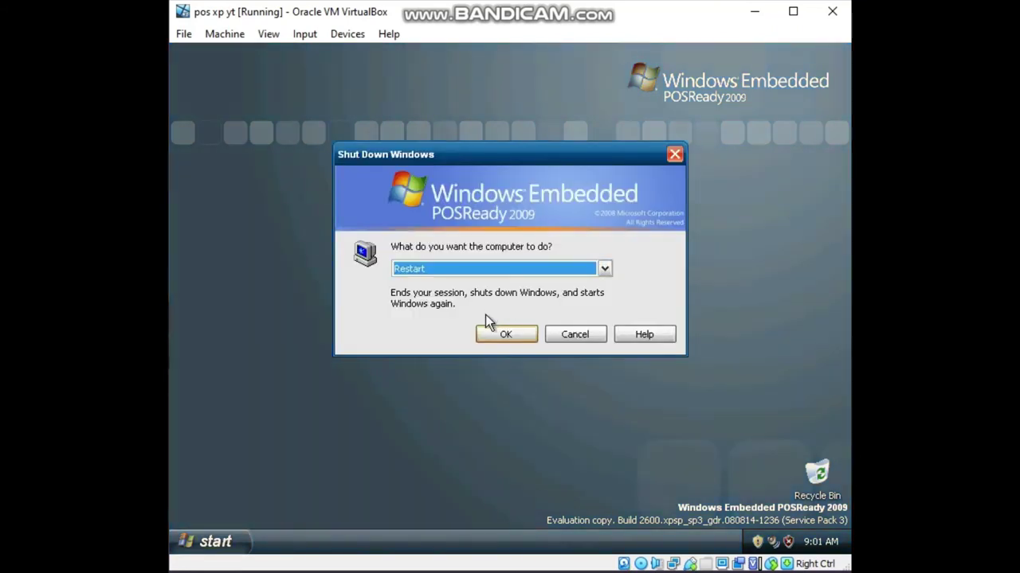
click(503, 333)
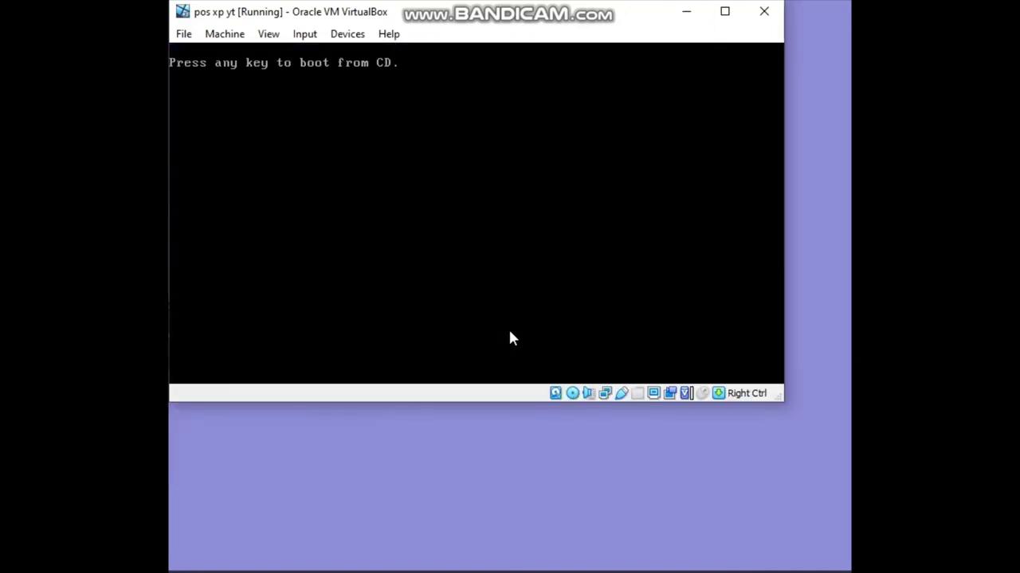
Eject the POSReady disc from the virtual optical drive, forcing the unmount.
click(345, 35)
mouse_move(371, 53)
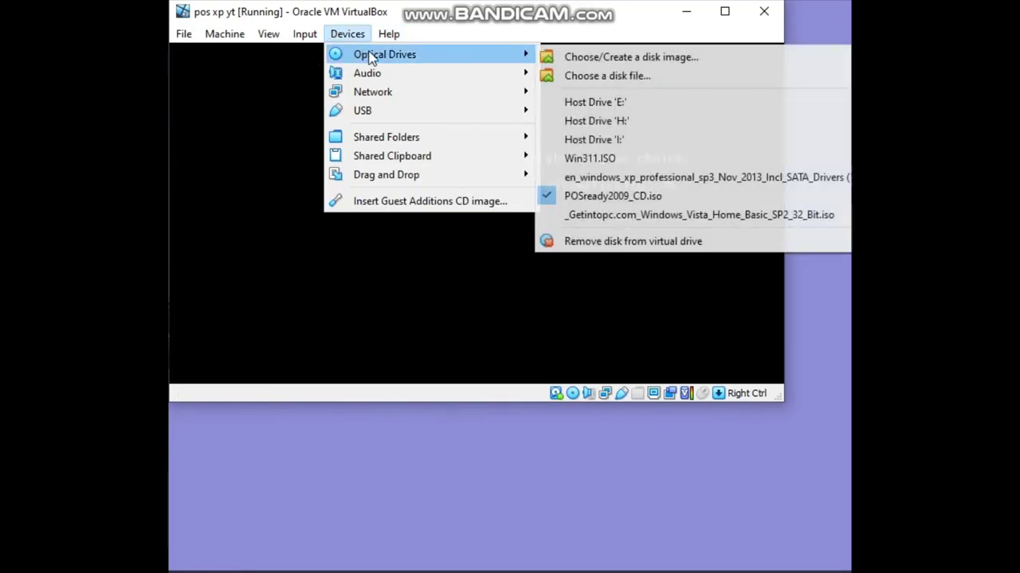
click(675, 243)
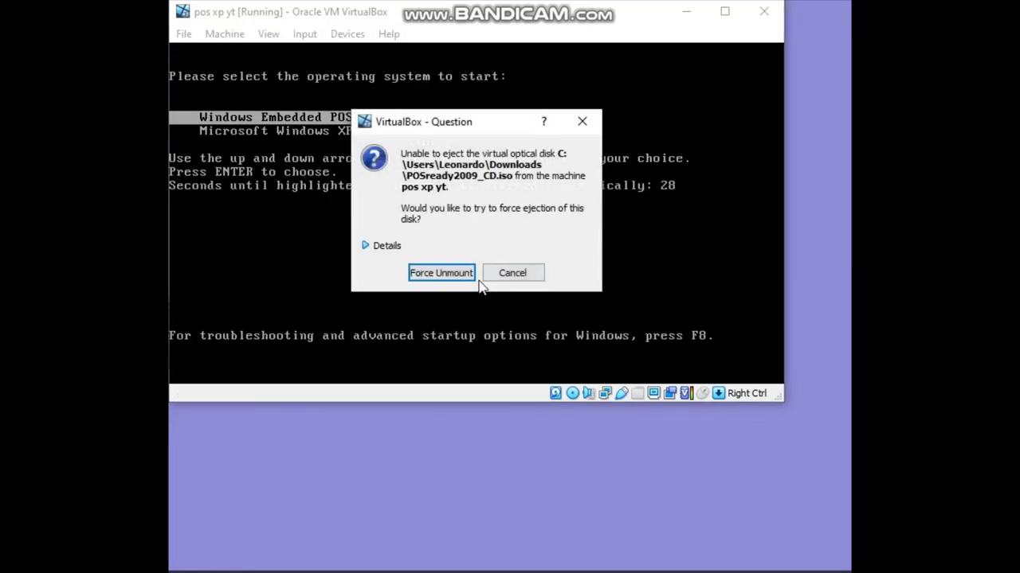
click(440, 272)
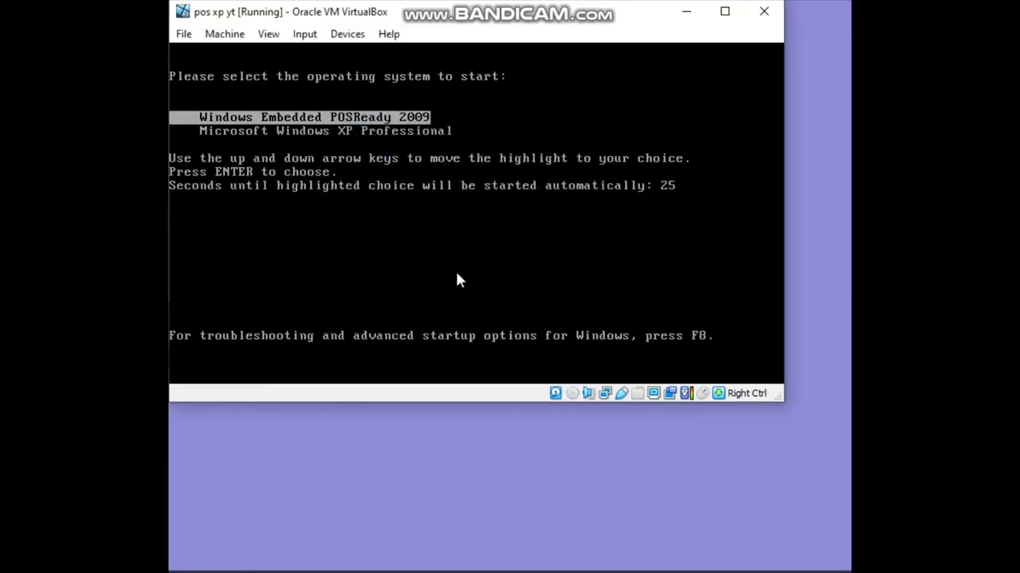
Select Microsoft Windows XP Professional in the boot menu and boot it.
key(Up)
key(Down)
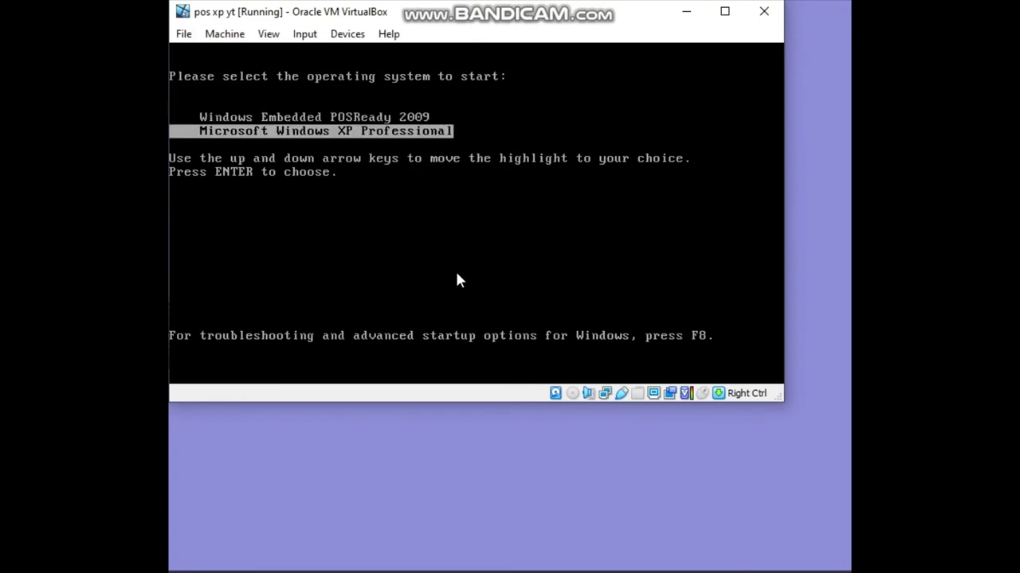
key(Up)
key(Down)
key(Up)
key(Down)
key(Up)
key(Down)
key(Up)
key(Down)
key(Up)
key(Down)
key(Up)
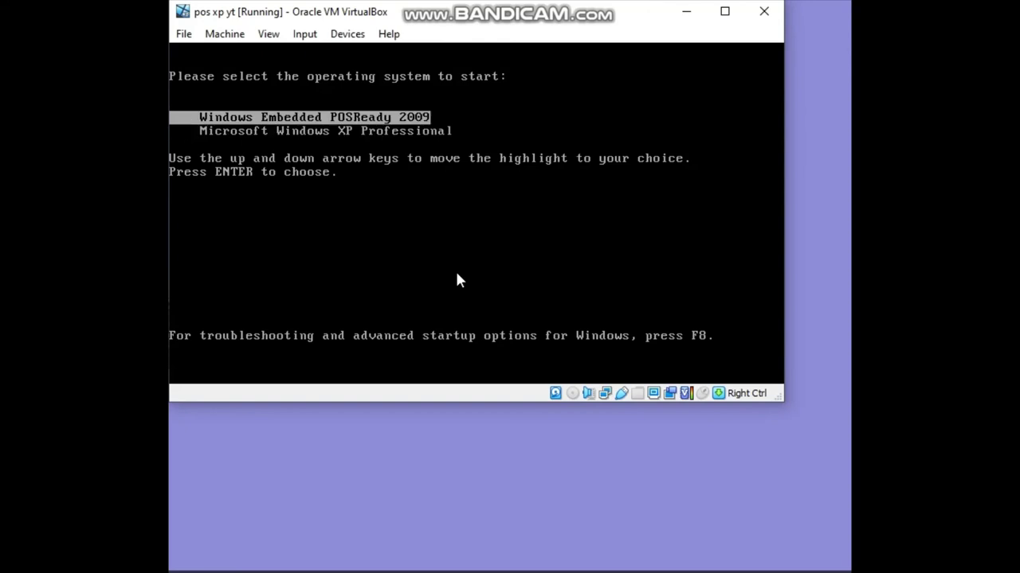
key(Down)
key(Up)
key(Down)
key(Return)
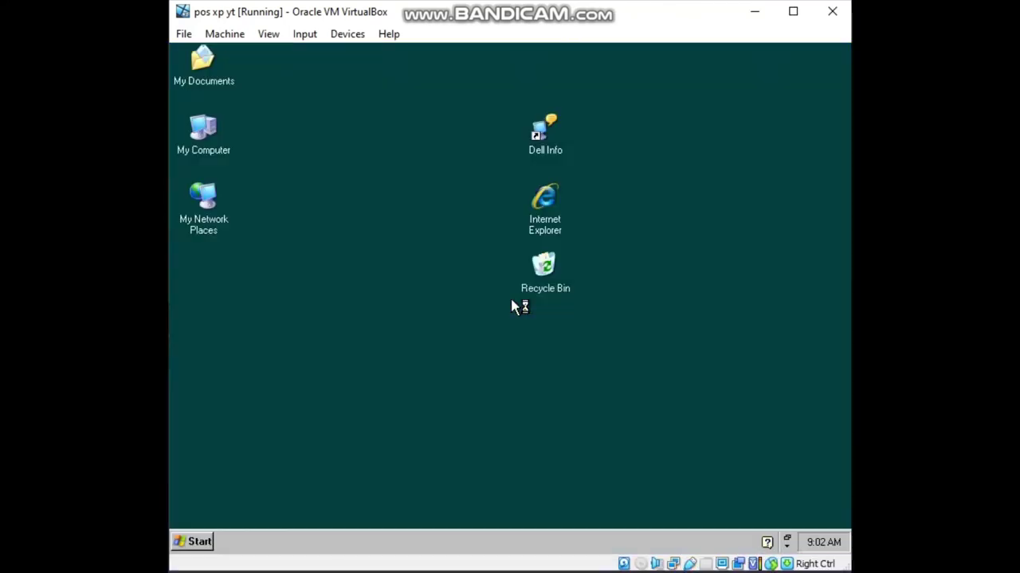
Select and deselect the desktop icons, then open and close the Recycle Bin.
drag(493, 87, 603, 342)
click(724, 357)
double_click(544, 265)
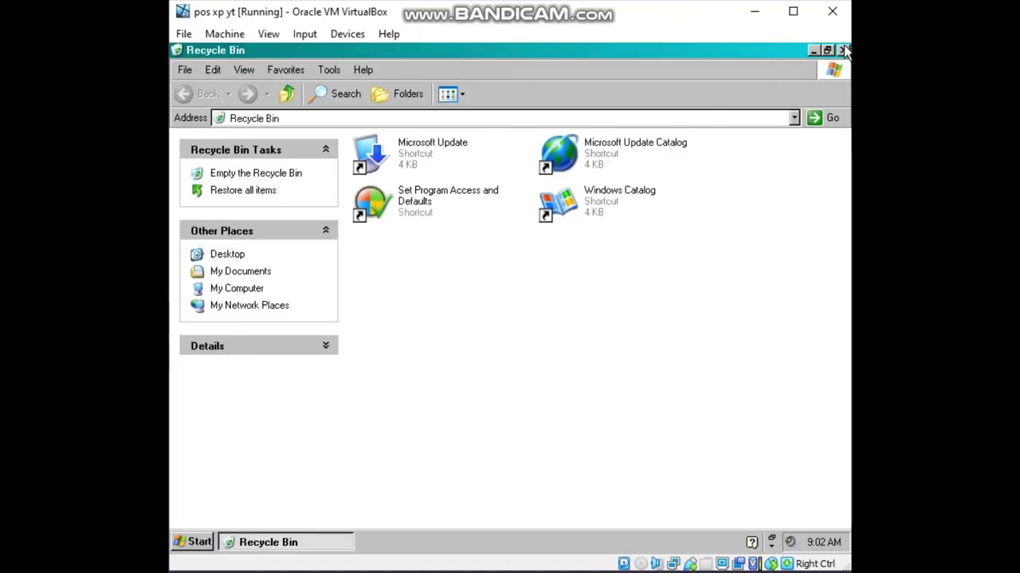
click(845, 51)
click(194, 543)
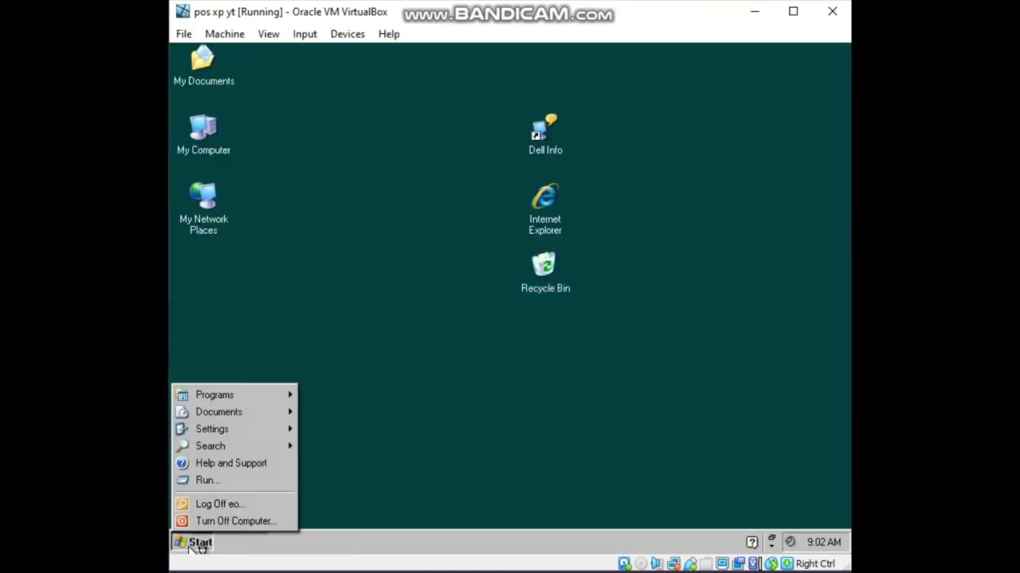
click(191, 546)
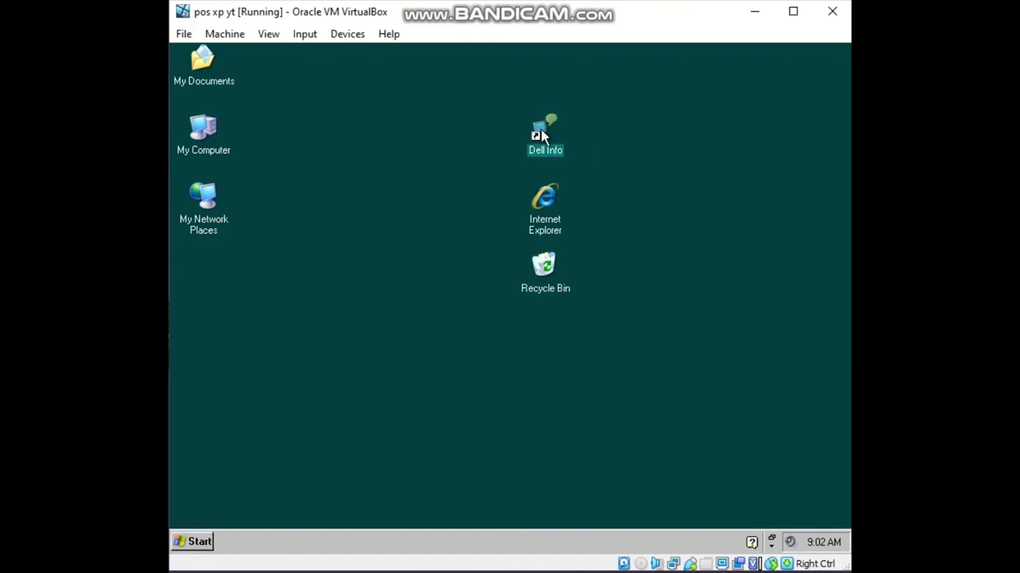
Open and close My Documents, then open Explorer on My Computer with Win+E.
double_click(542, 134)
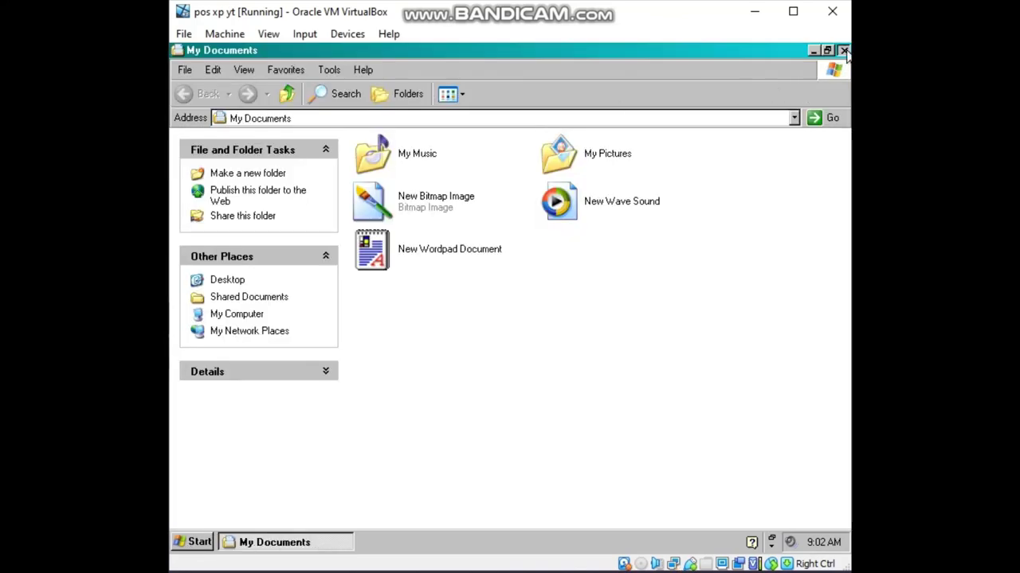
click(845, 51)
click(206, 543)
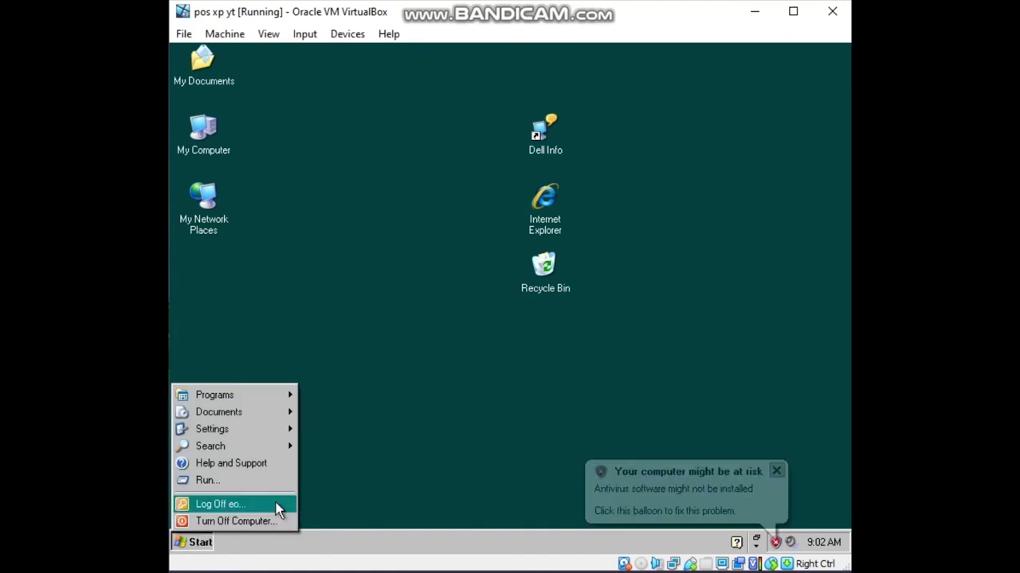
click(370, 331)
key(super+e)
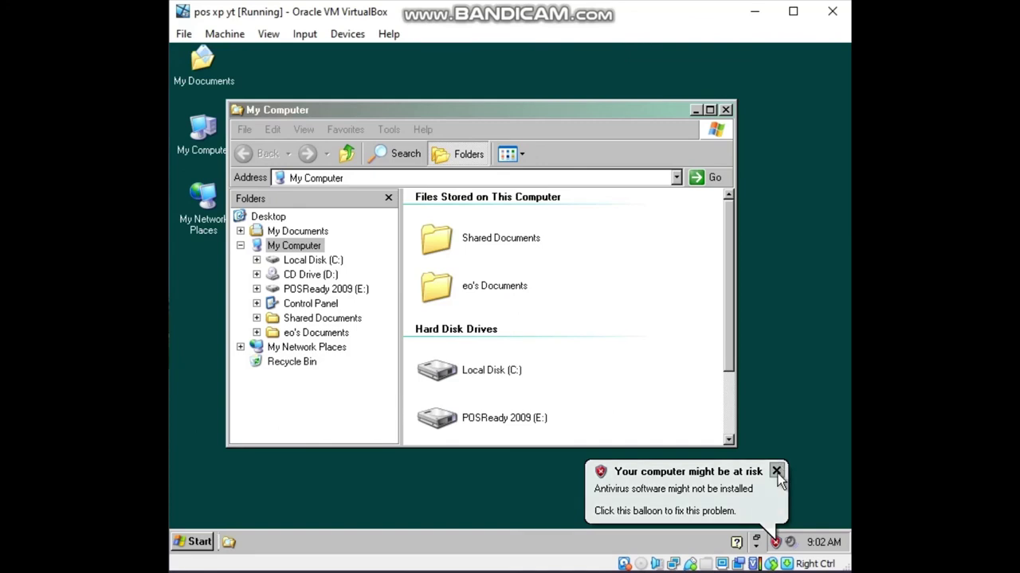
Dismiss the antivirus balloon, then enlarge and reposition the My Computer window.
click(777, 471)
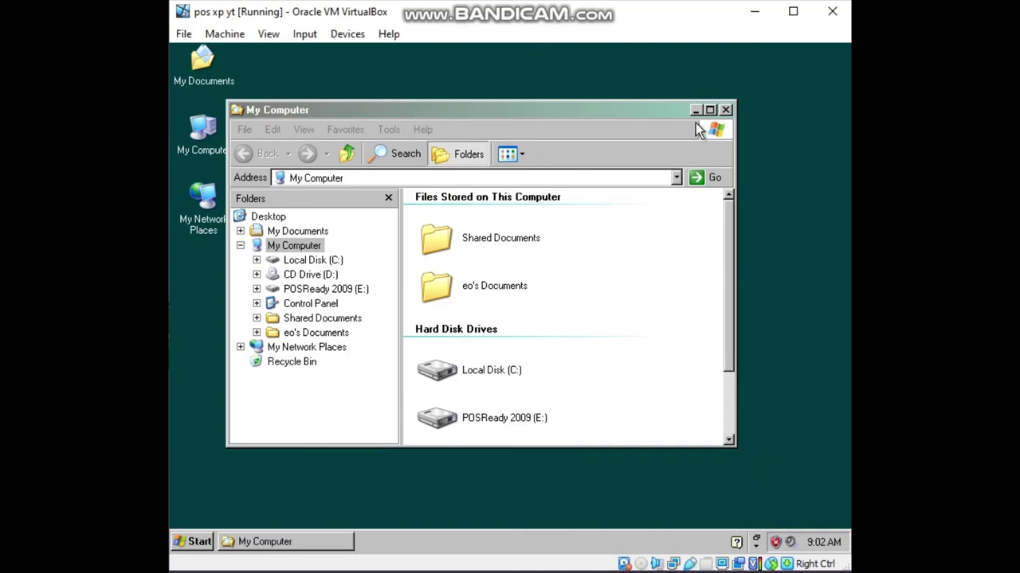
drag(731, 99, 787, 66)
drag(635, 77, 646, 89)
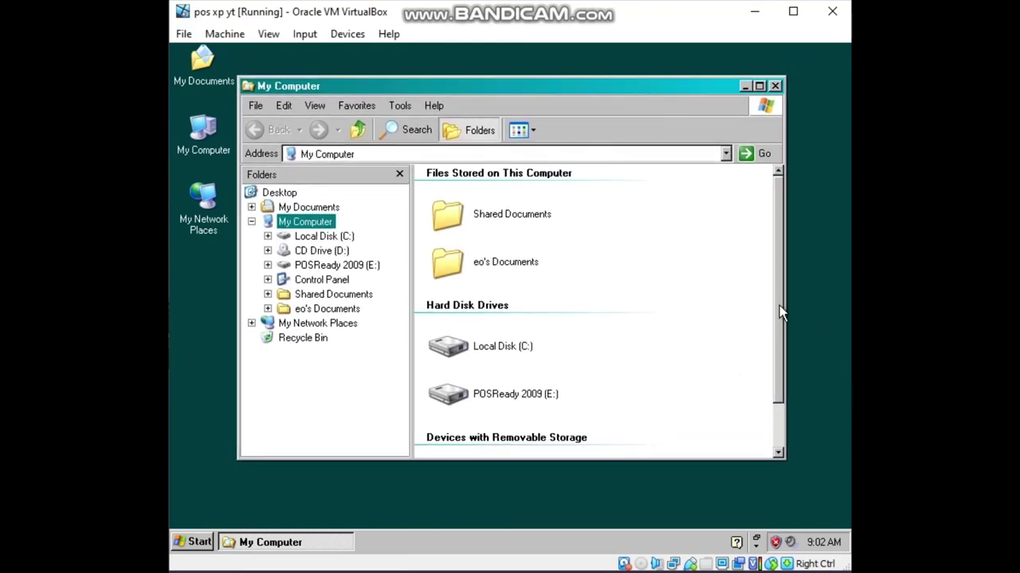
drag(779, 305, 779, 360)
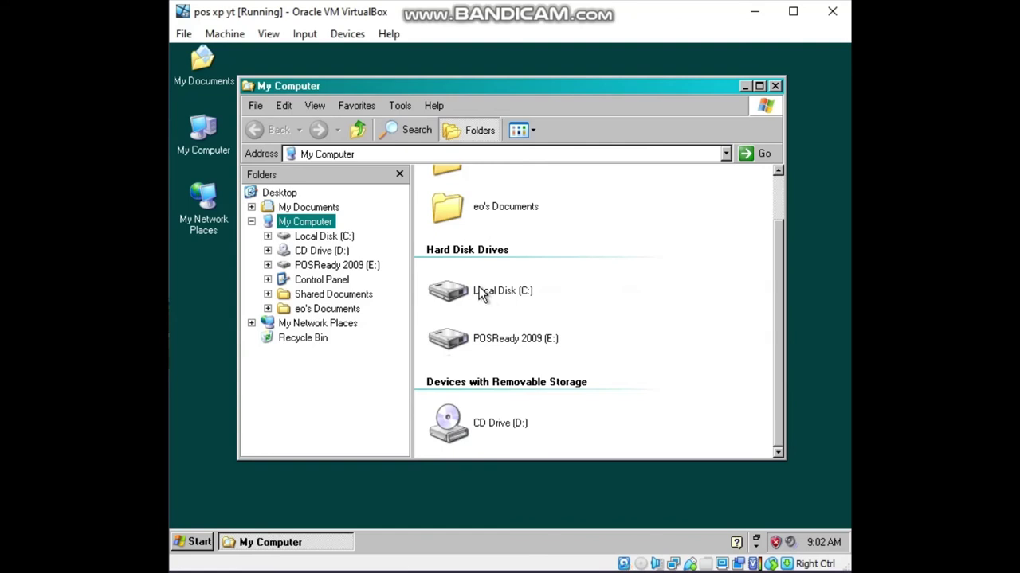
Browse POSReady 2009 (E:) into Documents and Settings, then go back to My Computer.
double_click(478, 343)
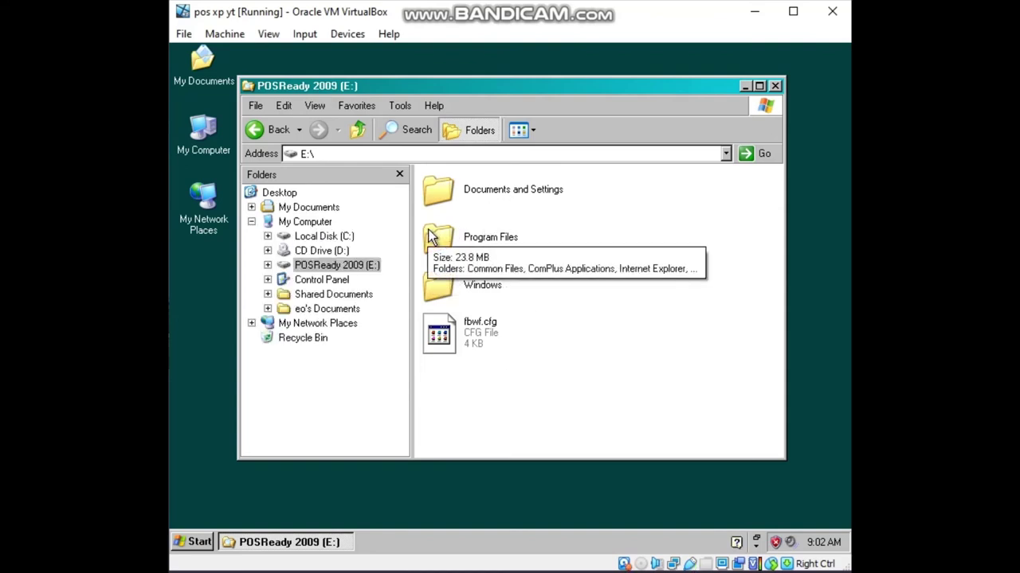
double_click(441, 188)
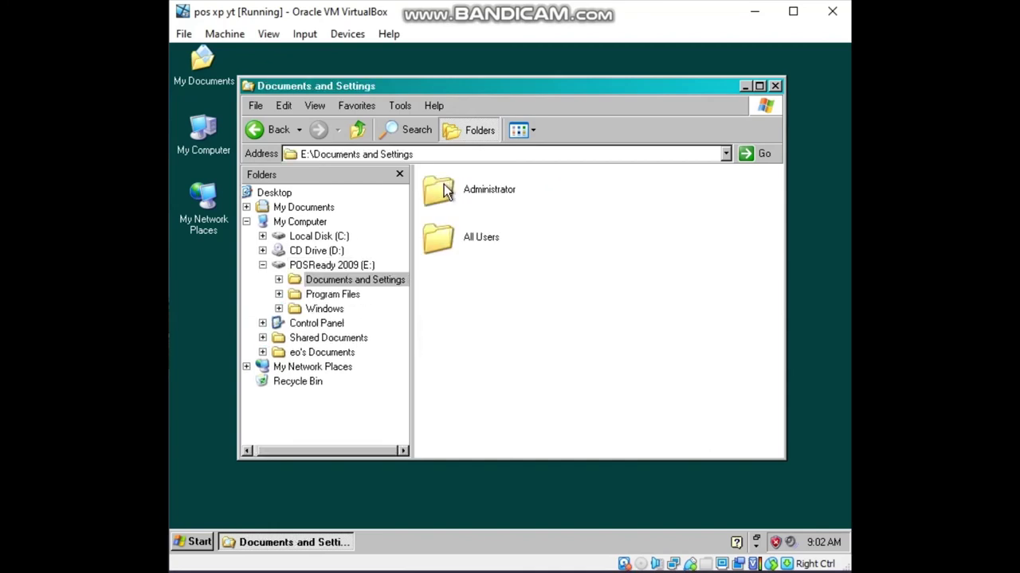
click(259, 132)
click(261, 132)
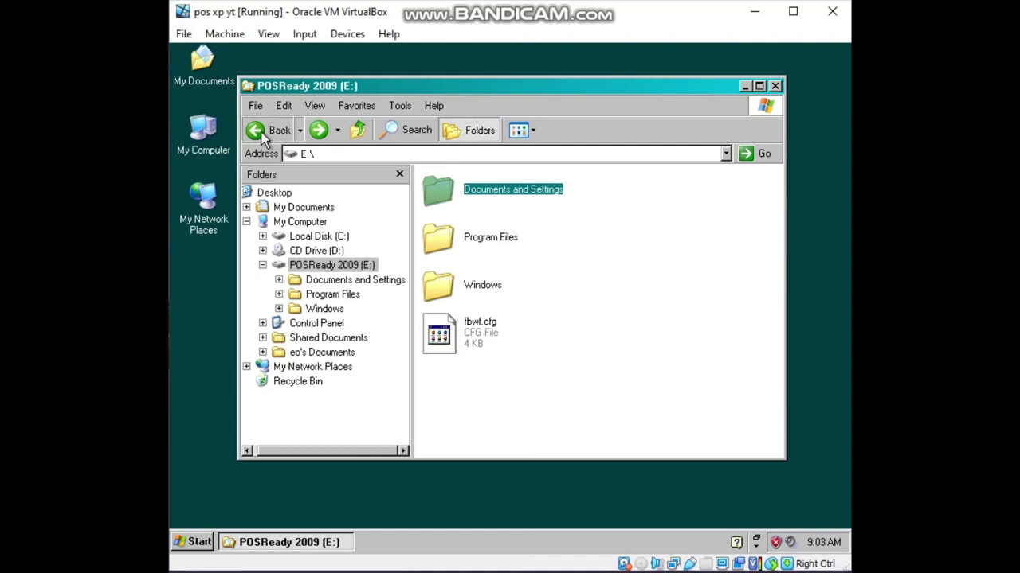
Open the user's My Documents folder, then close the window.
click(465, 263)
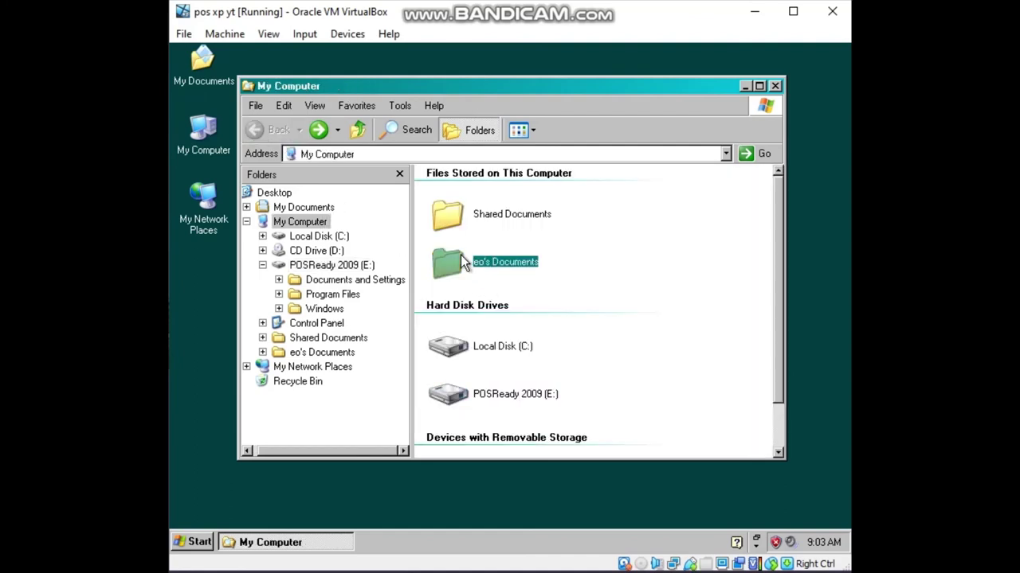
right_click(462, 264)
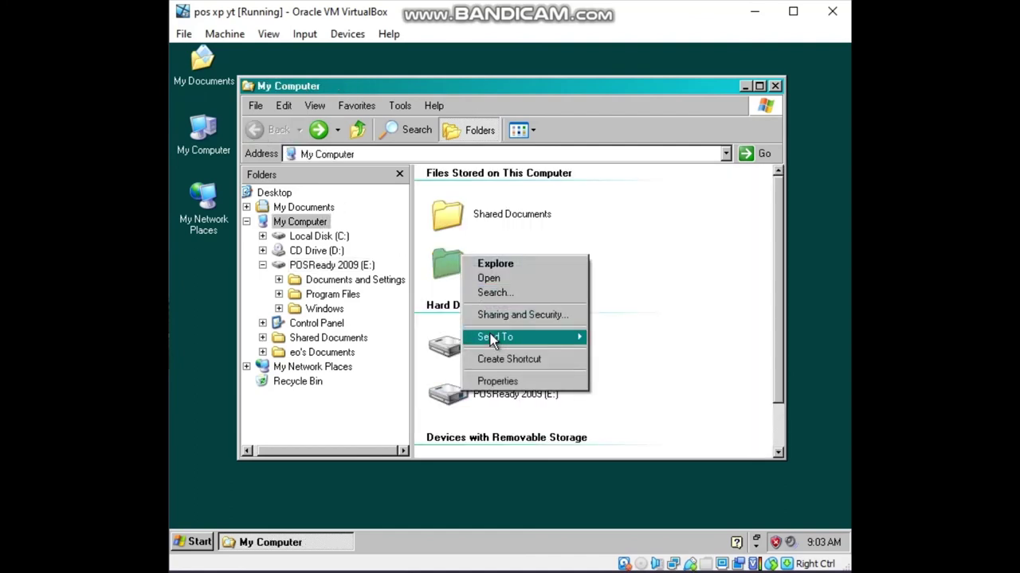
right_click(449, 262)
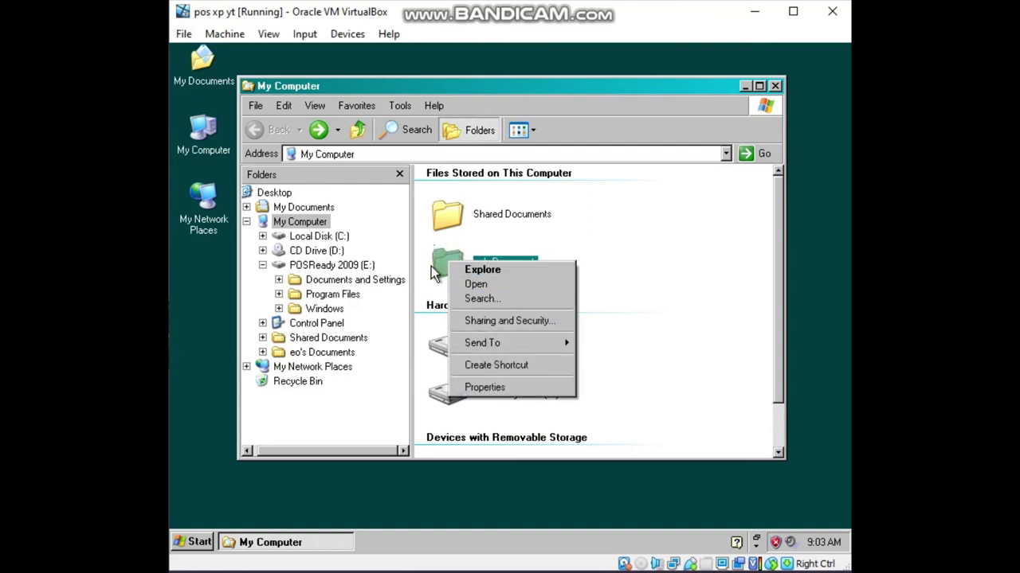
click(316, 352)
right_click(315, 352)
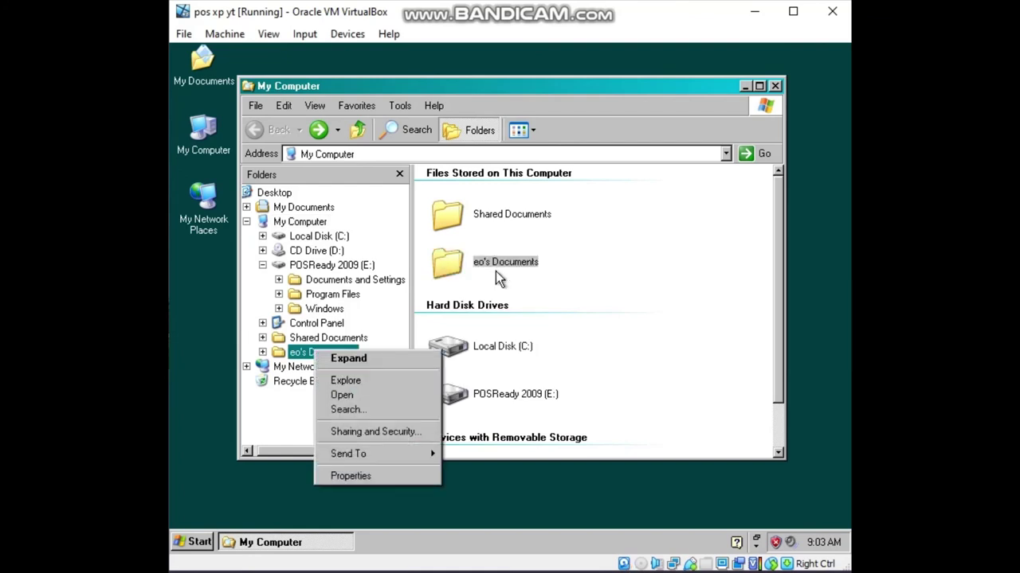
double_click(466, 263)
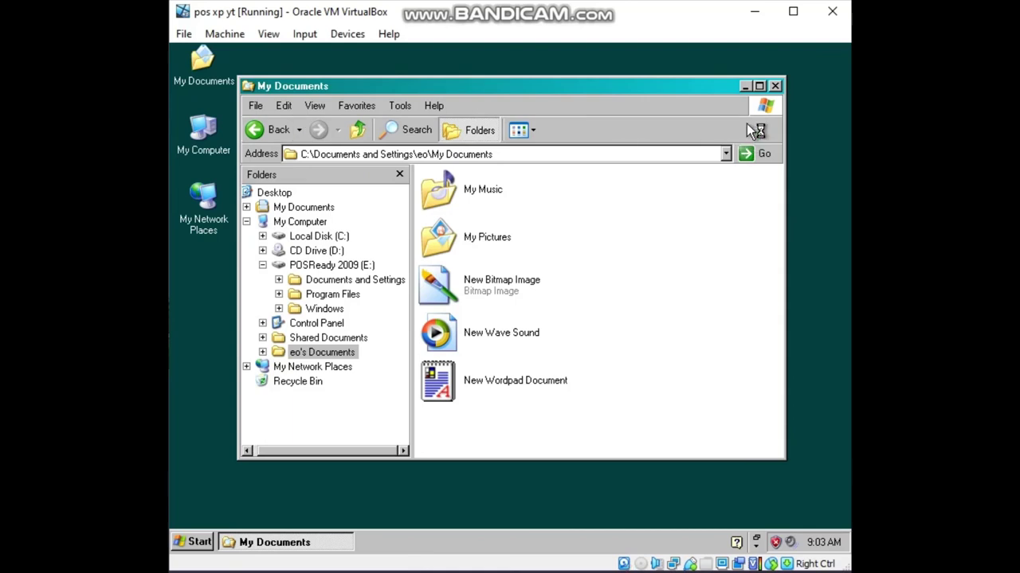
click(775, 86)
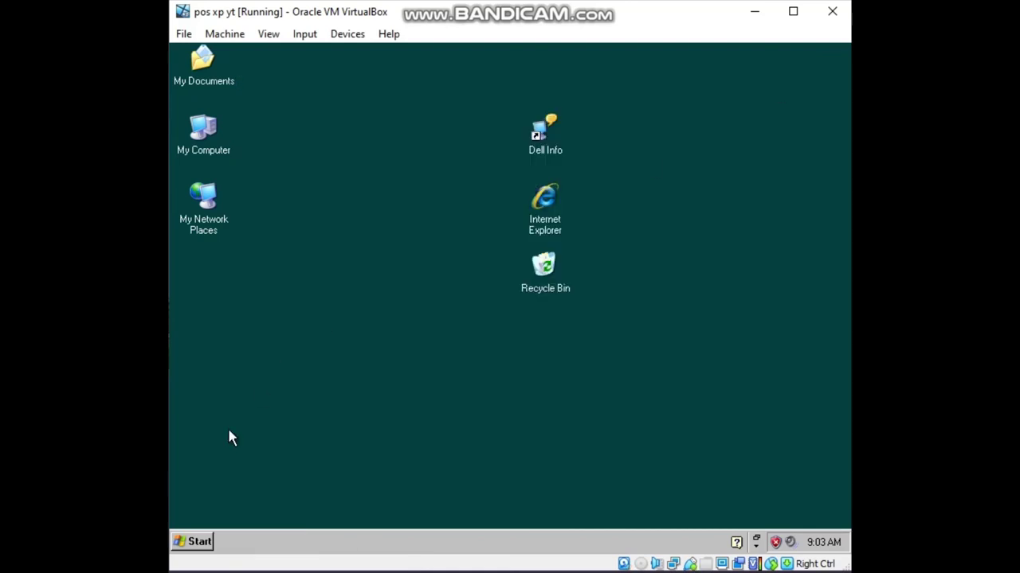
Turn off the Windows XP guest via Start > Turn Off Computer.
click(194, 540)
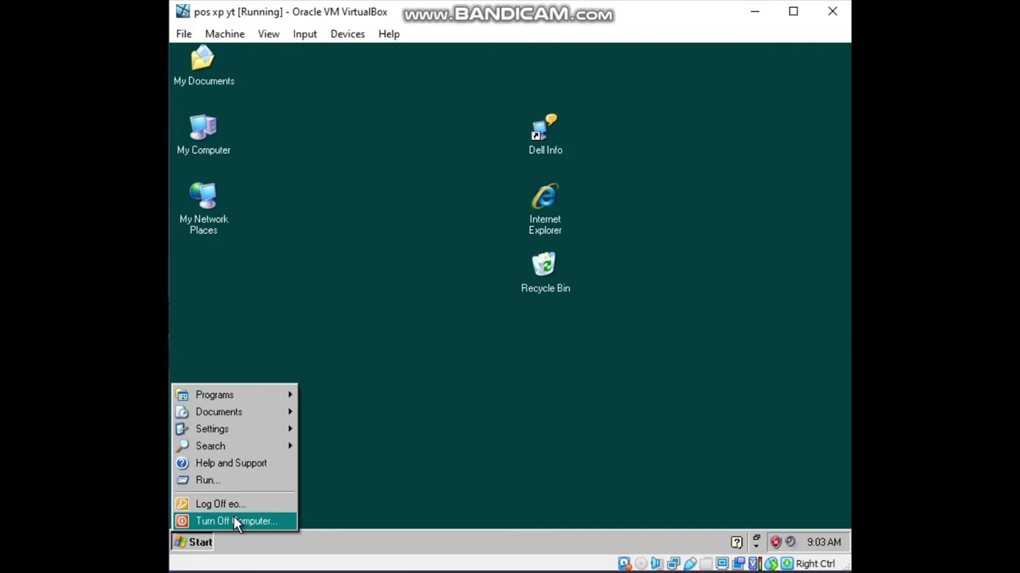
click(233, 518)
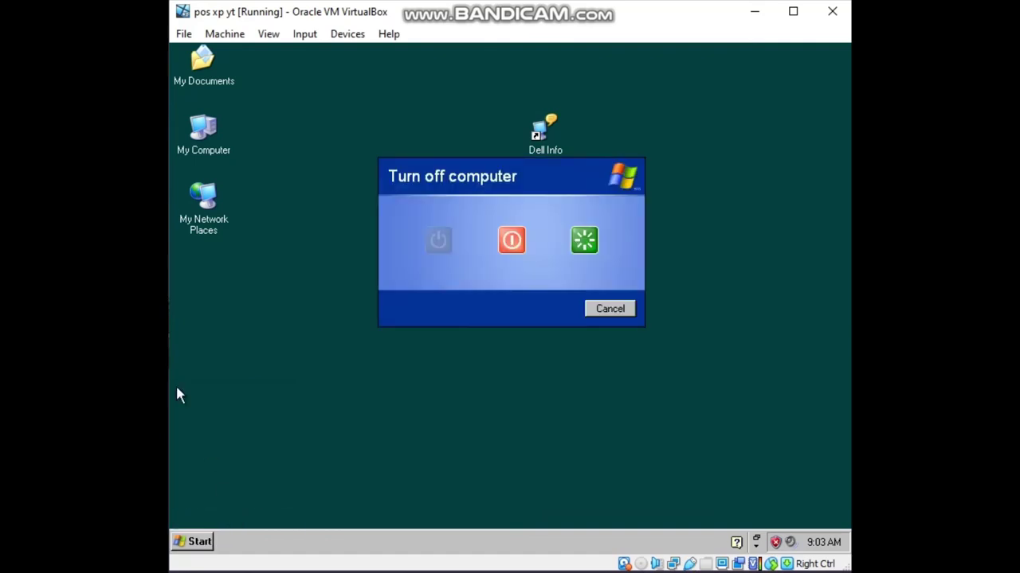
click(514, 252)
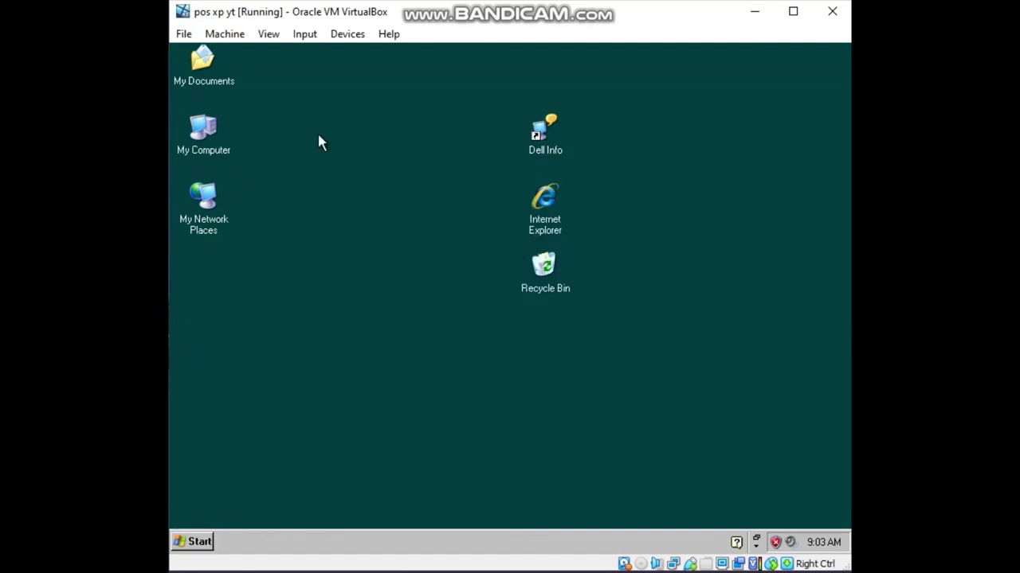